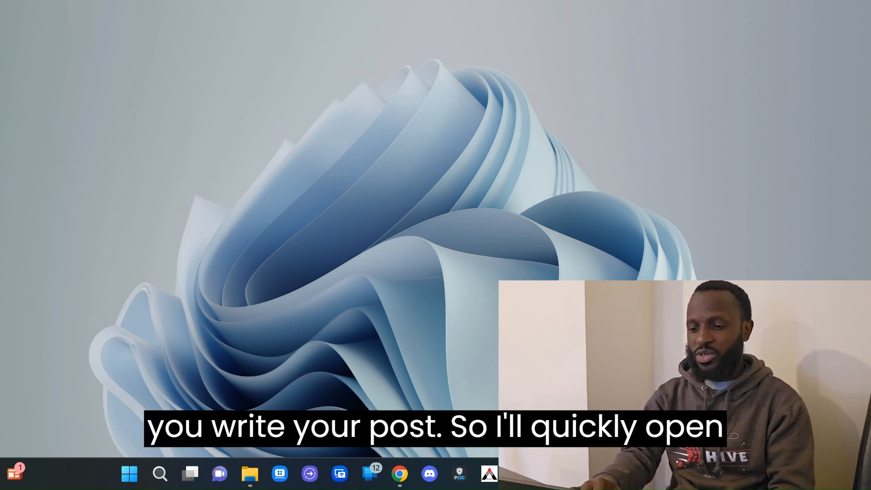
Step: Switch to Chrome and review the body text of the Hive Blog post draft in the side-by-side editor
left_click(399, 474)
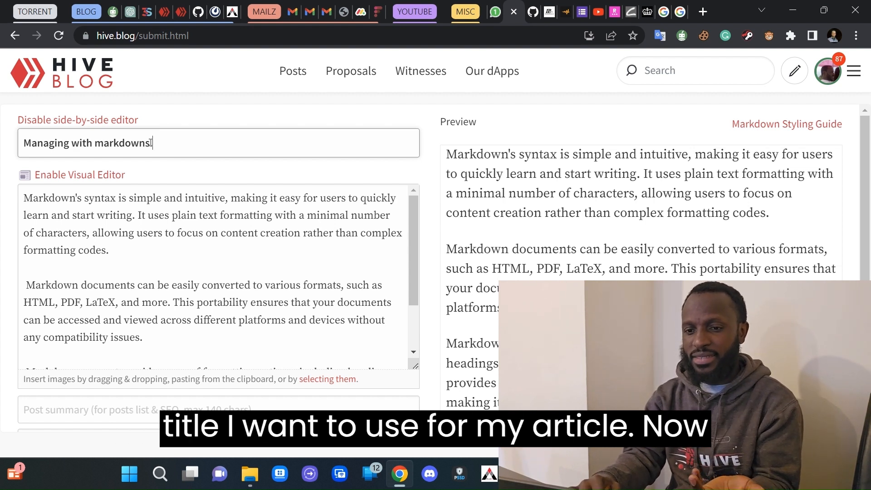
left_click(195, 237)
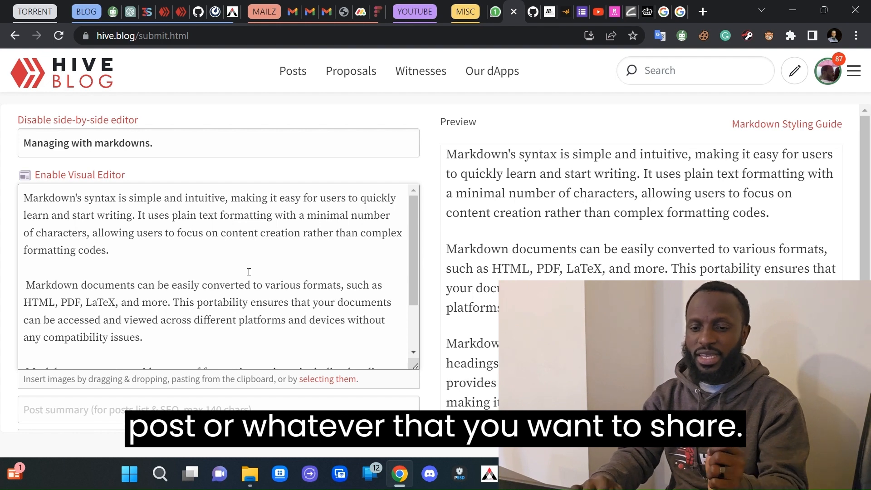
scroll(99, 239, "down", 2)
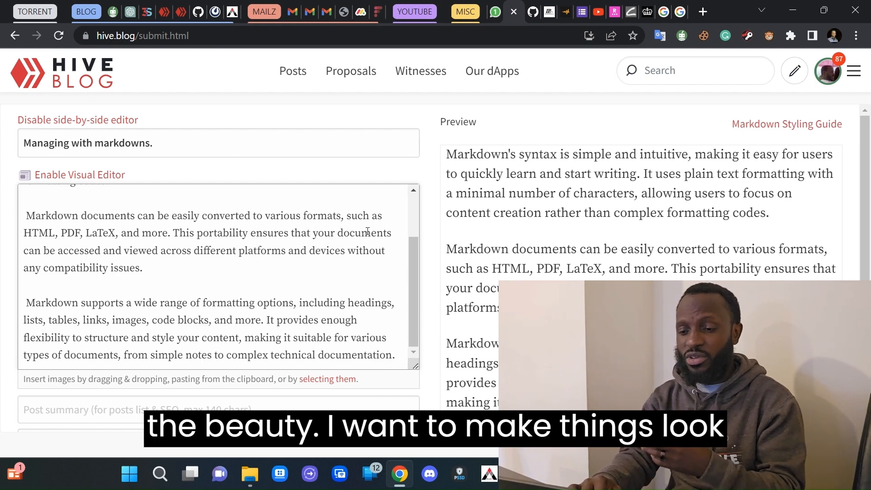
scroll(315, 271, "up", 2)
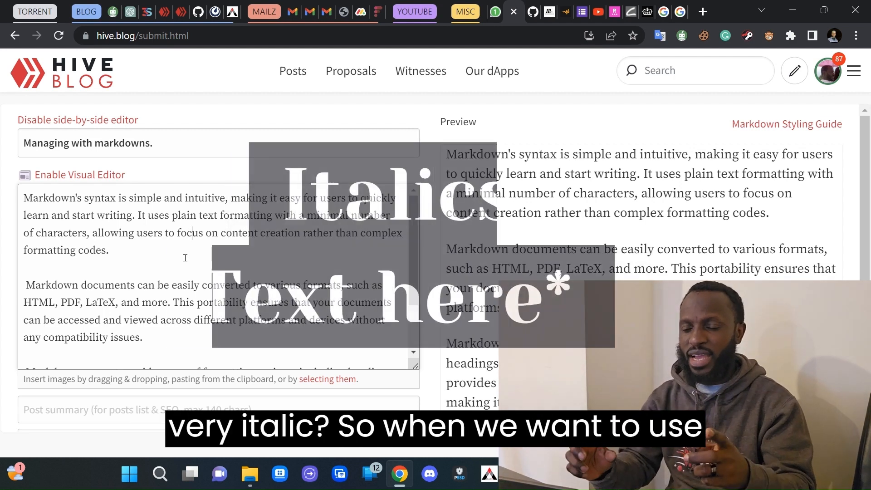
left_click(123, 254)
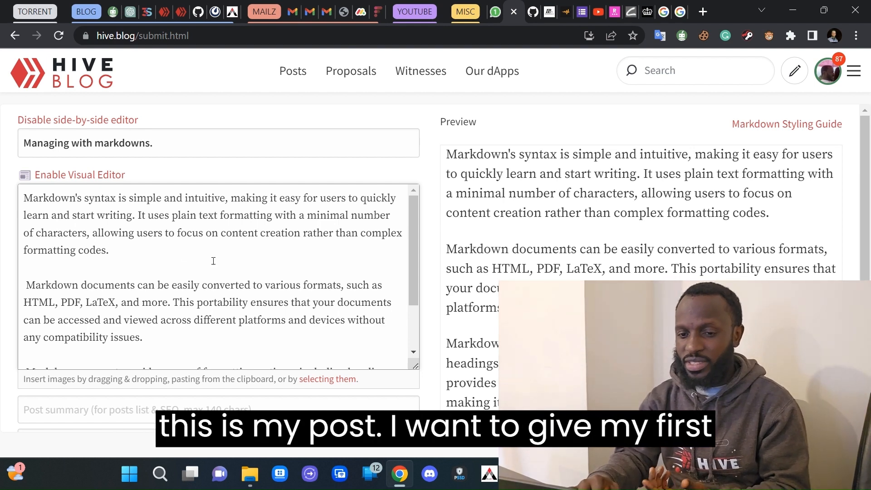
Step: Italicize the whole first paragraph by adding a single asterisk at its start and its end
left_click(24, 199)
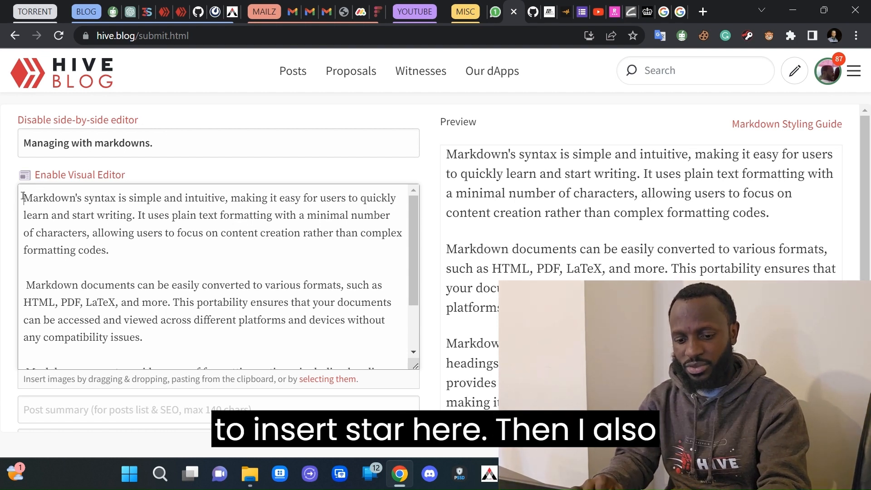
left_click(23, 197)
type("*")
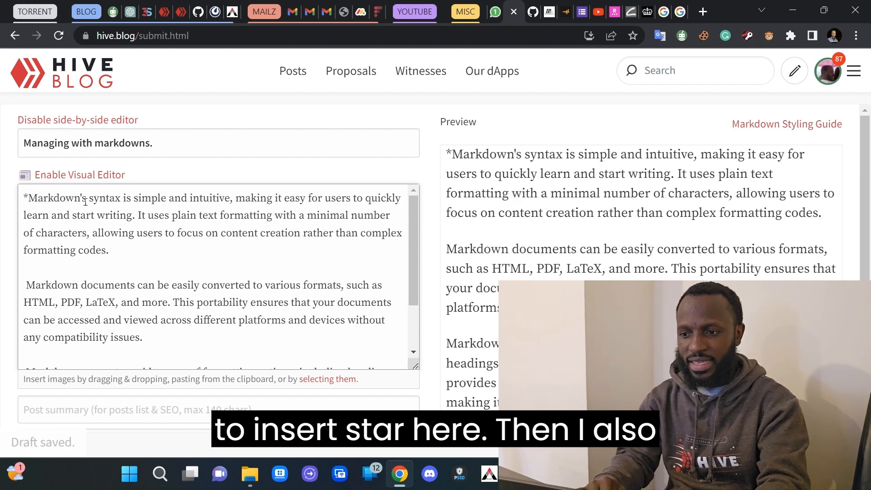
left_click(137, 247)
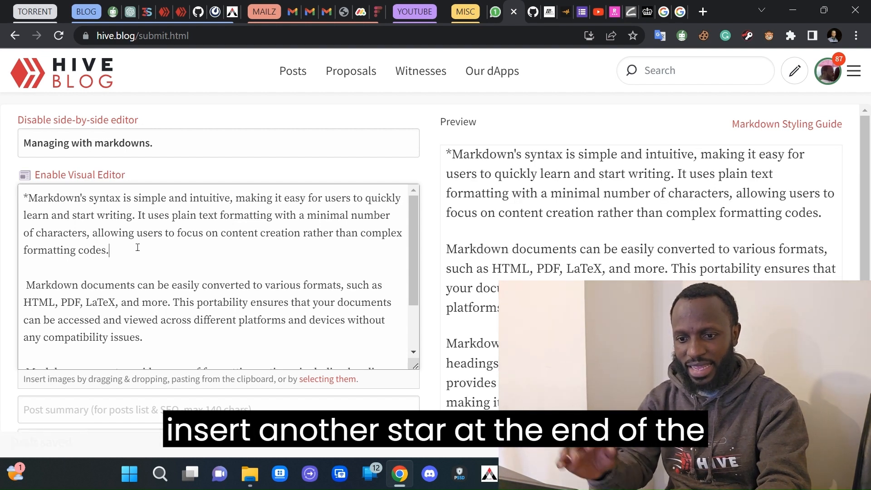
type("*")
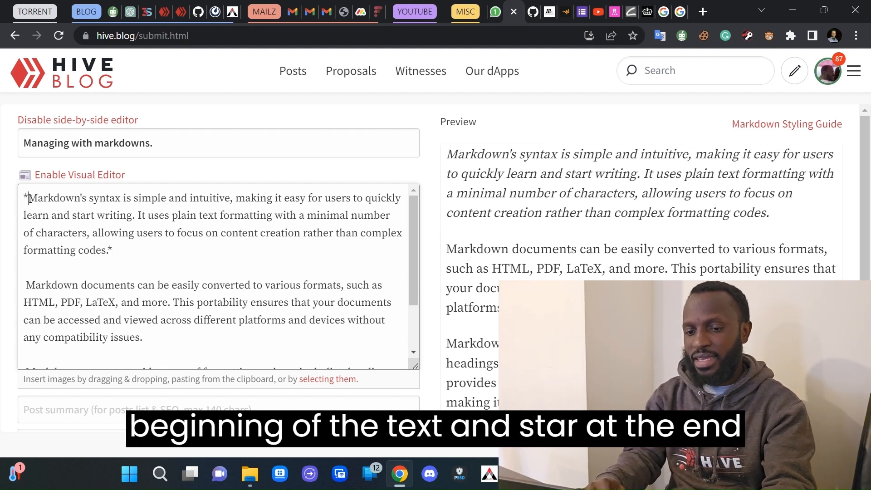
Step: Remove the single asterisks from both ends of the first paragraph
left_click(133, 246)
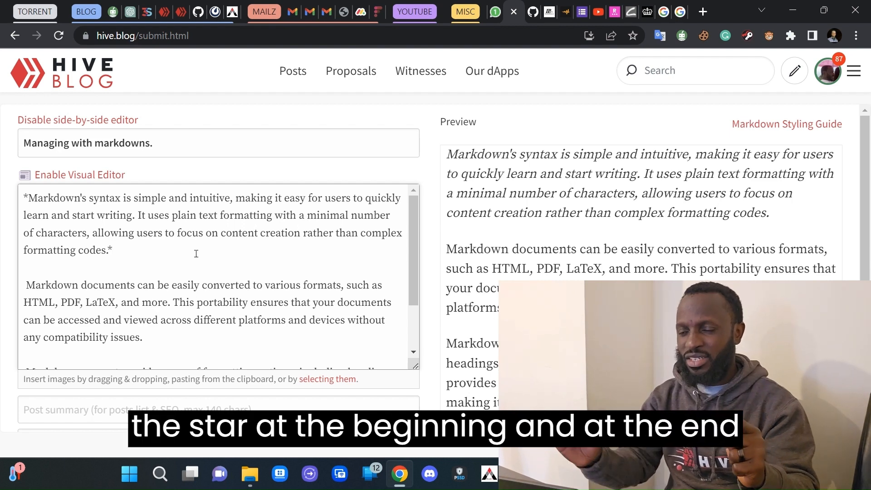
key("BackSpace")
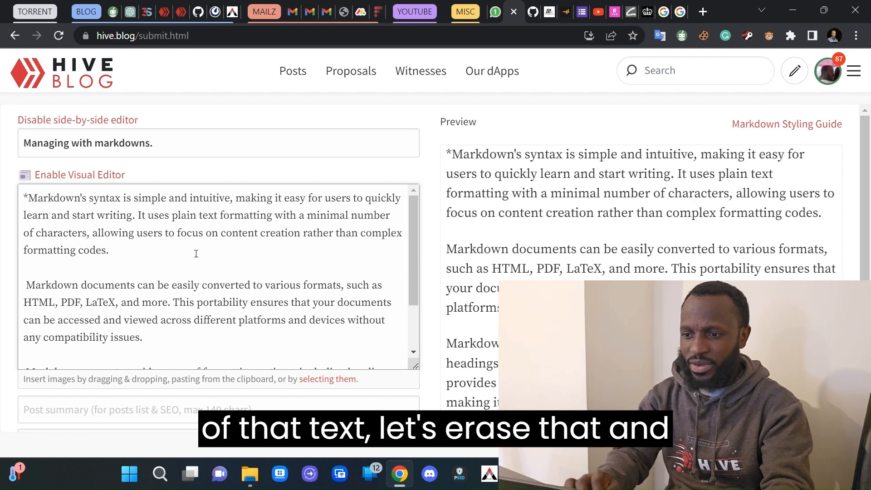
left_click(32, 197)
key("BackSpace")
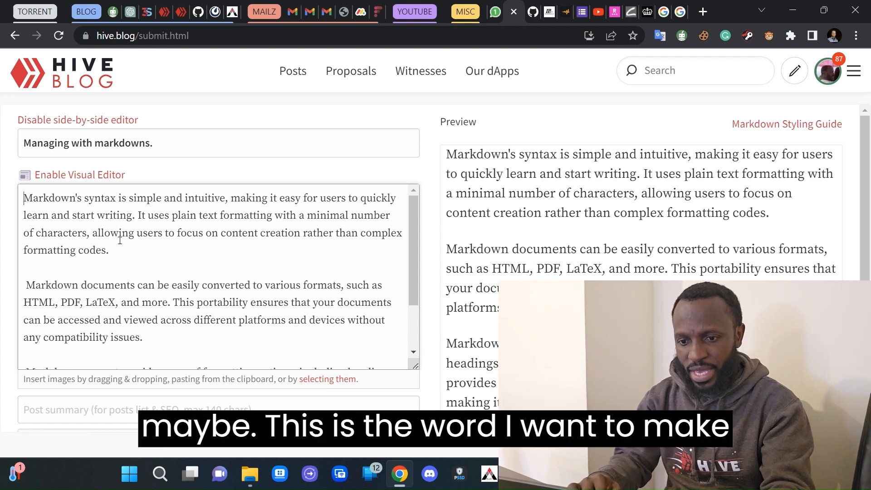
Step: Italicize only the phrase "formatting codes." in the first paragraph by enclosing it in single asterisks
left_click_drag(115, 253, 24, 253)
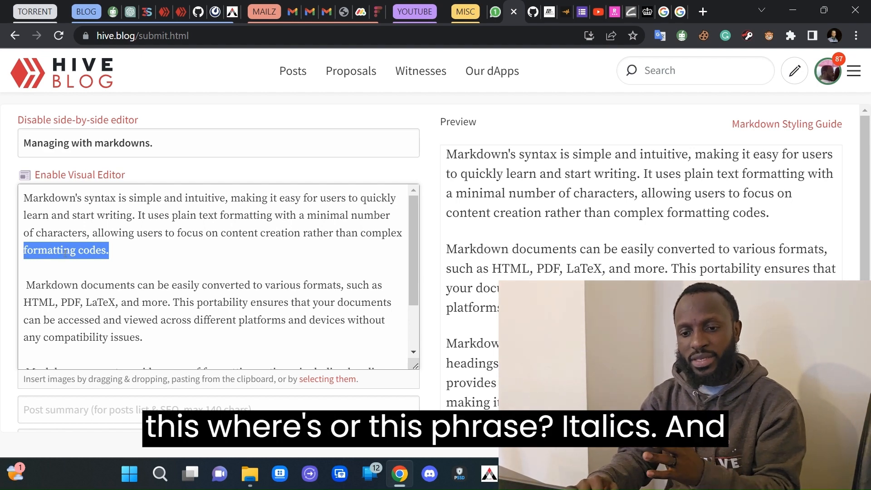
left_click(114, 252)
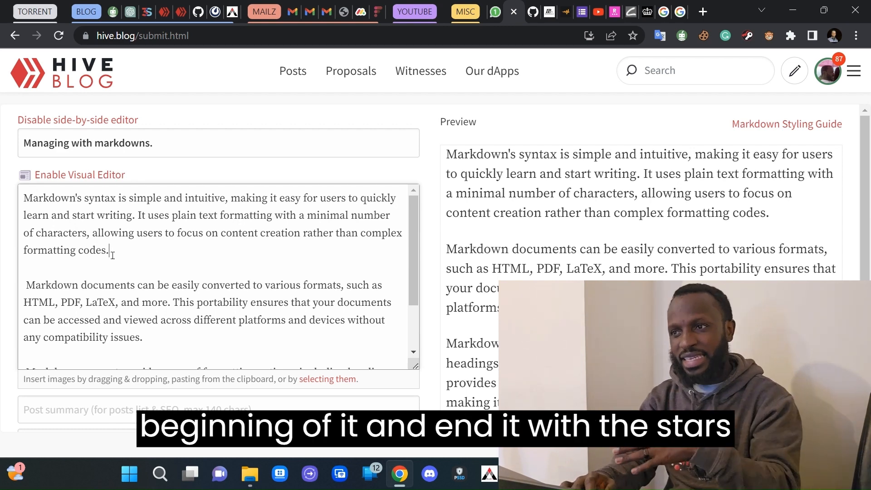
left_click(24, 251)
type("*")
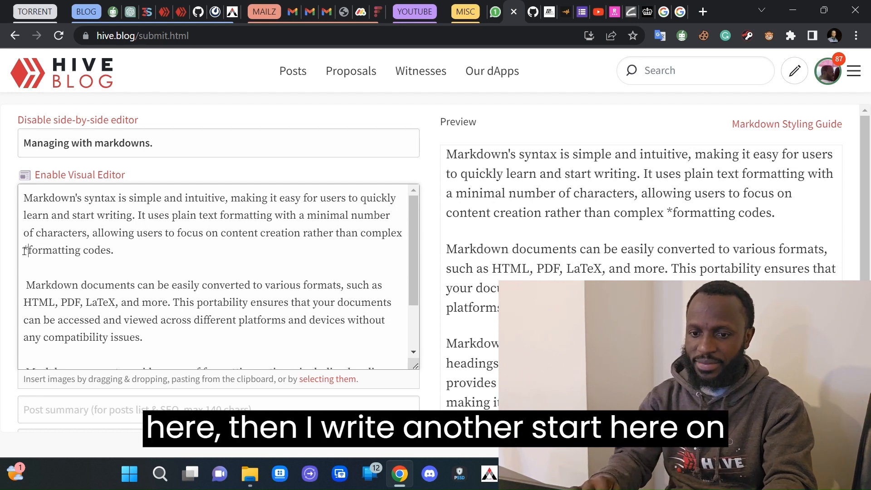
left_click(128, 255)
type("*")
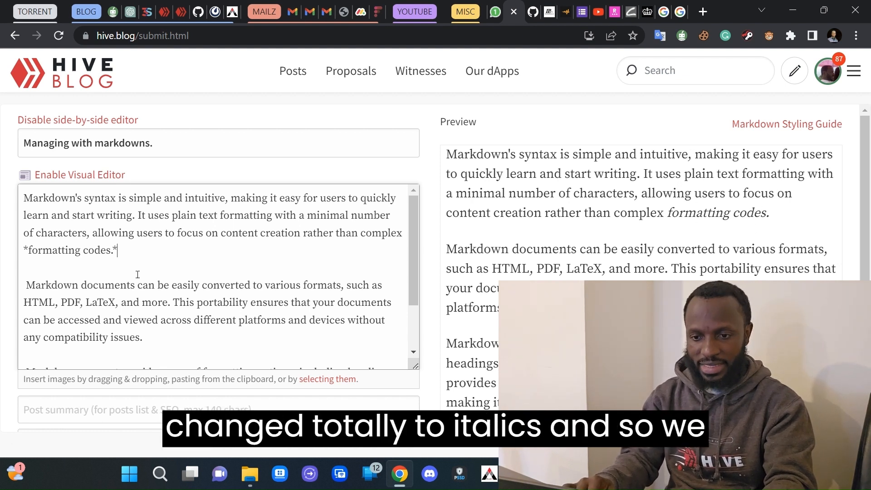
Step: Delete the asterisks around "formatting codes." to clear its italic formatting
key("BackSpace")
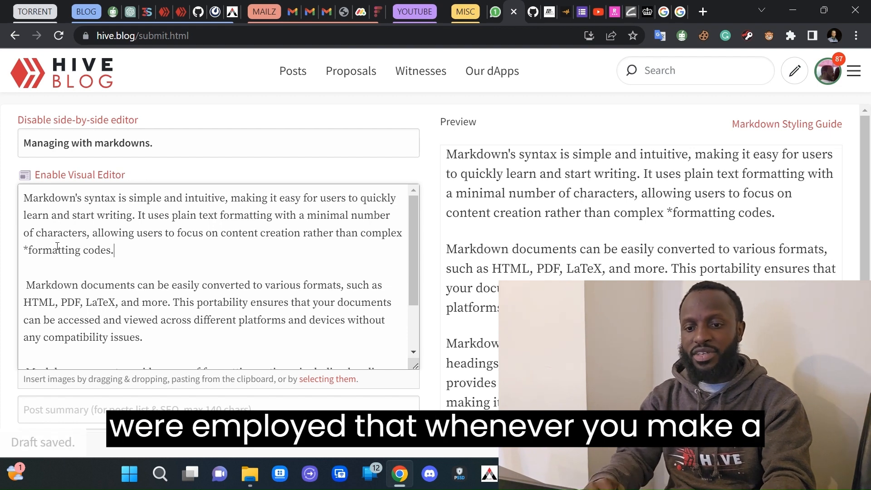
left_click(31, 251)
key("BackSpace")
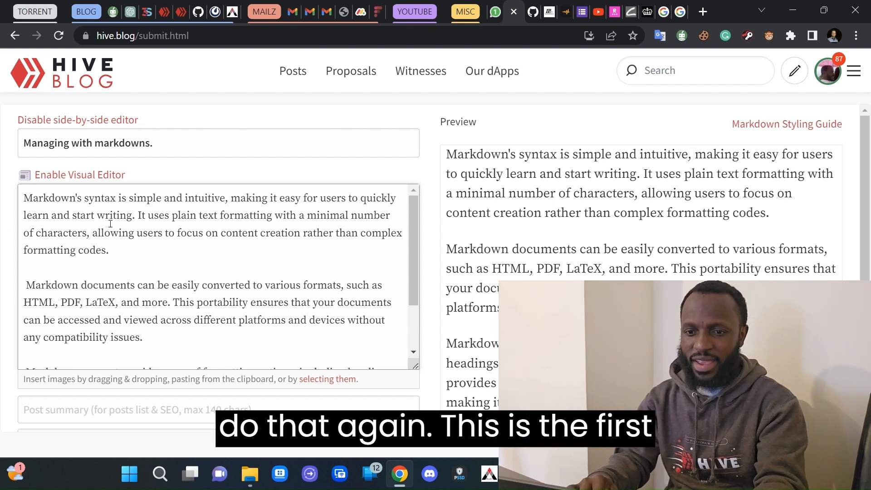
Step: Make the entire first paragraph italic again by enclosing it in single asterisks
left_click(24, 198)
type("*")
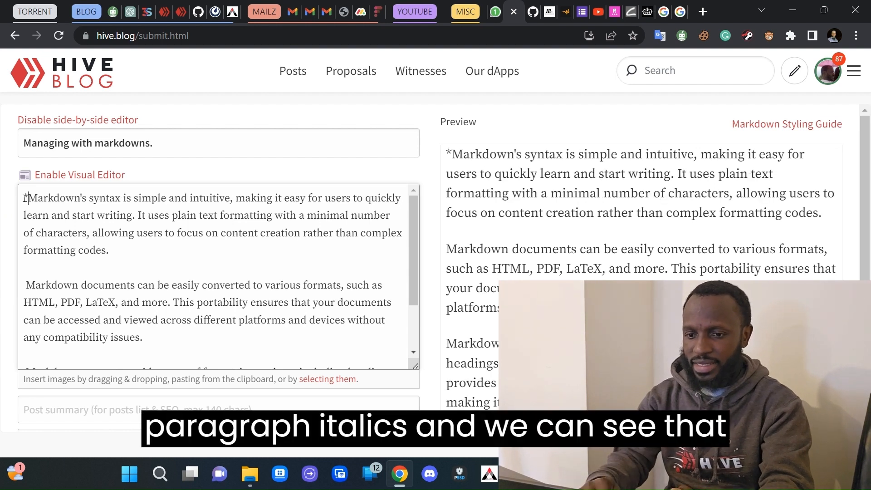
left_click(127, 250)
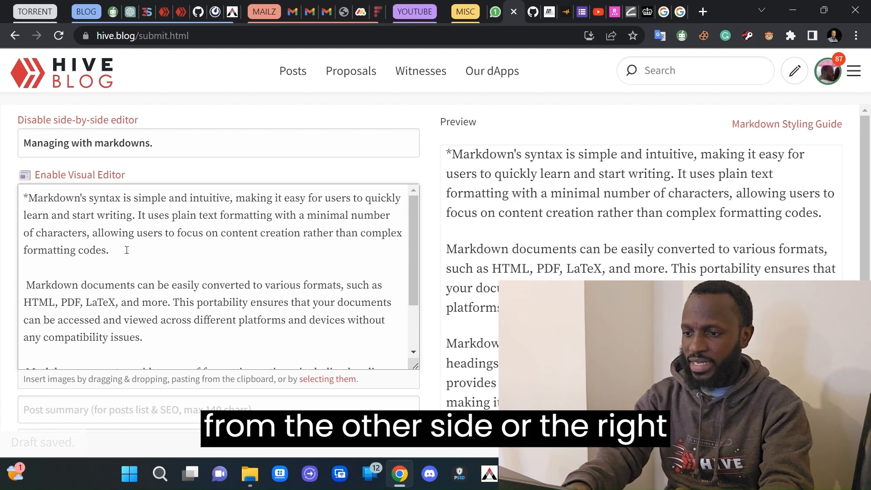
type("*")
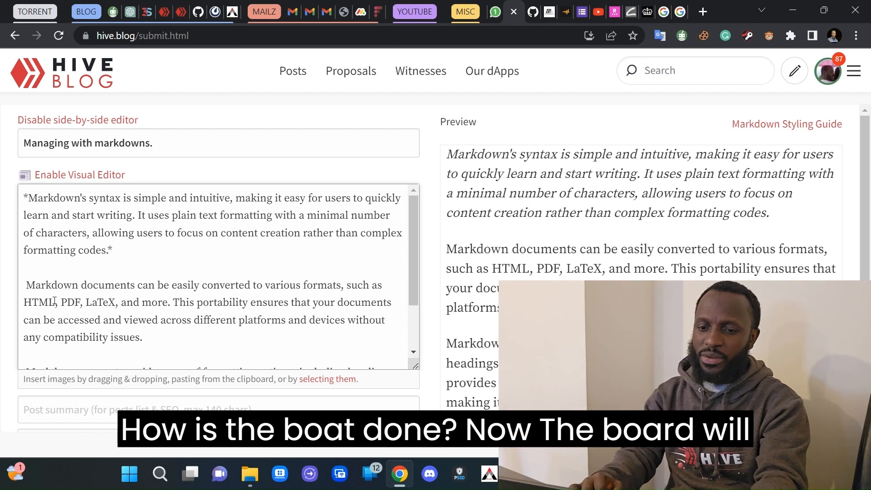
Step: Bold the whole second paragraph by enclosing it in double asterisks, and check it in the preview
scroll(55, 301, "down", 1)
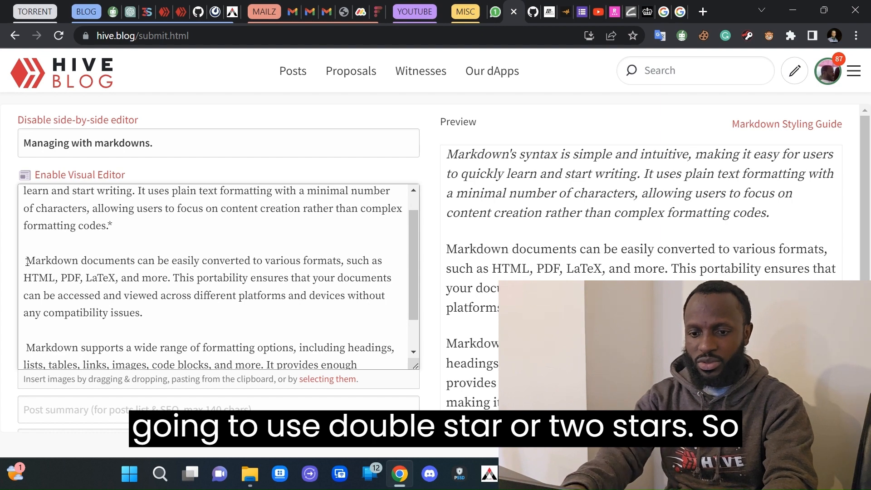
left_click(27, 262)
type("**")
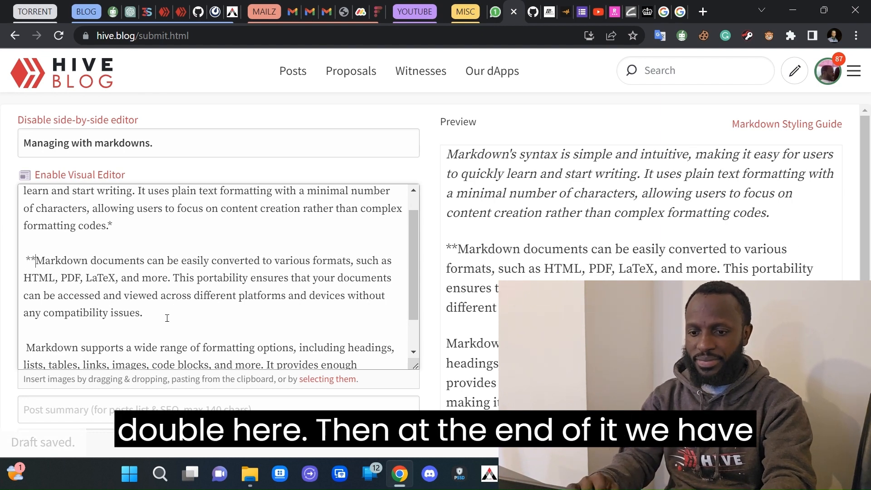
type("**")
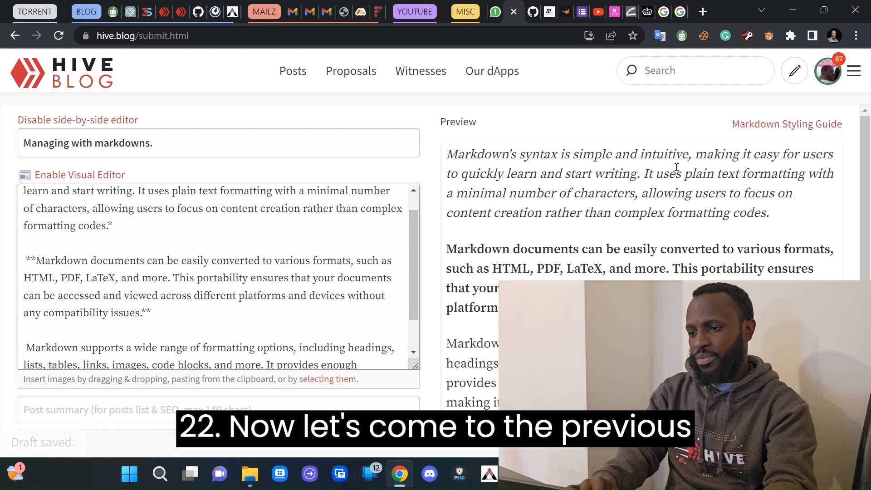
scroll(638, 270, "down", 2)
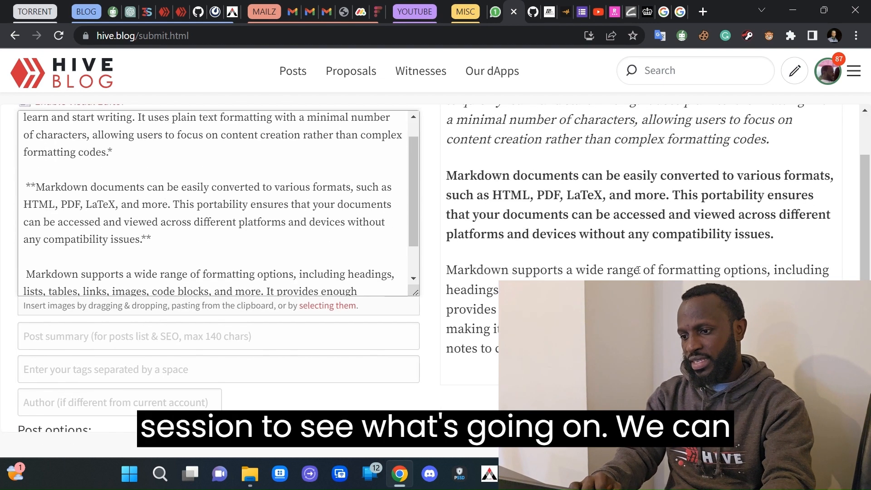
scroll(590, 209, "up", 2)
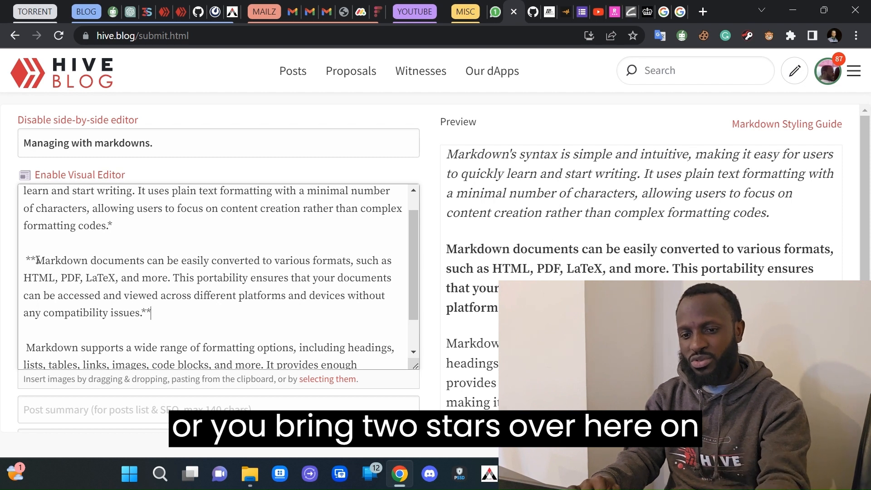
left_click_drag(25, 260, 36, 261)
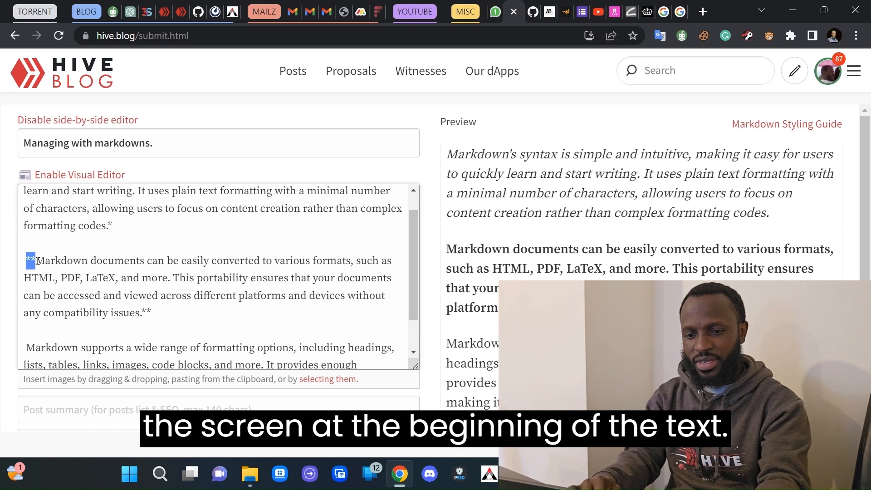
left_click(36, 261)
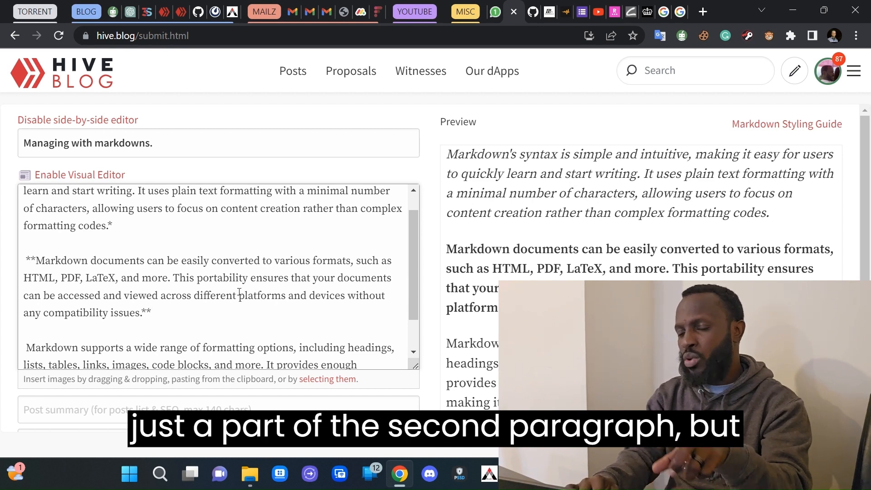
Step: Remove the double asterisks from the end and the start of the second paragraph
key("BackSpace")
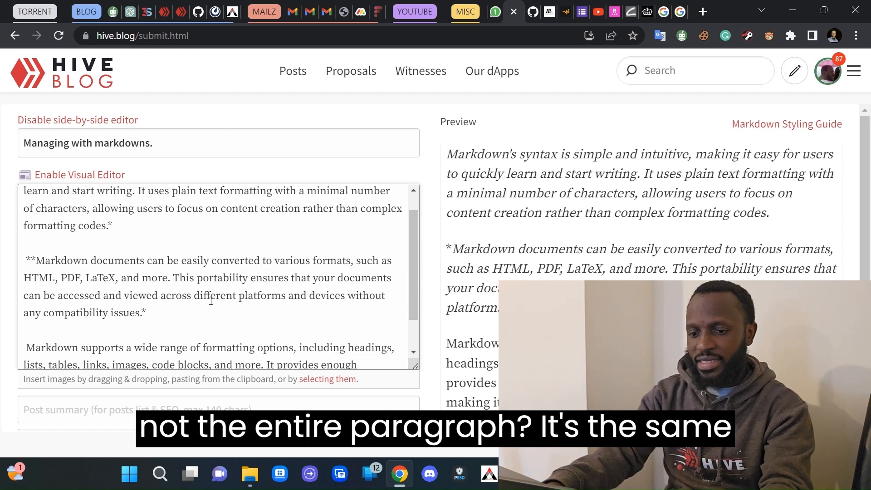
key("BackSpace")
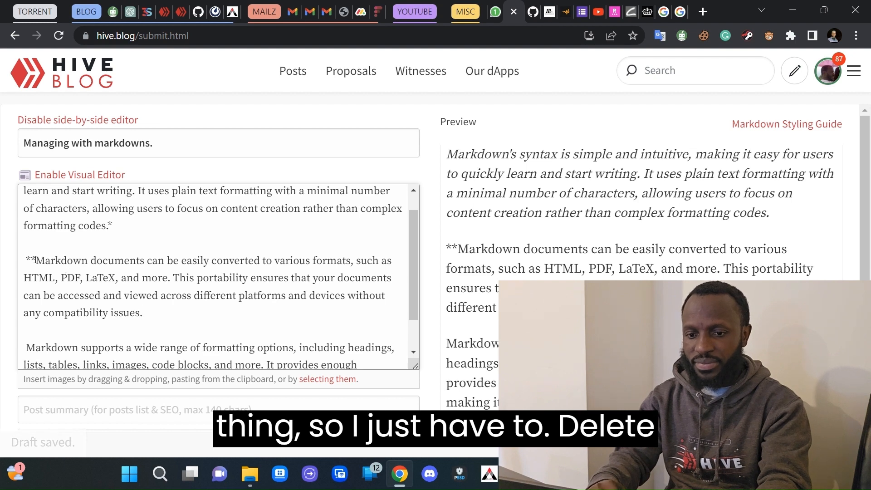
left_click(35, 259)
key("BackSpace")
key("BackSpace")
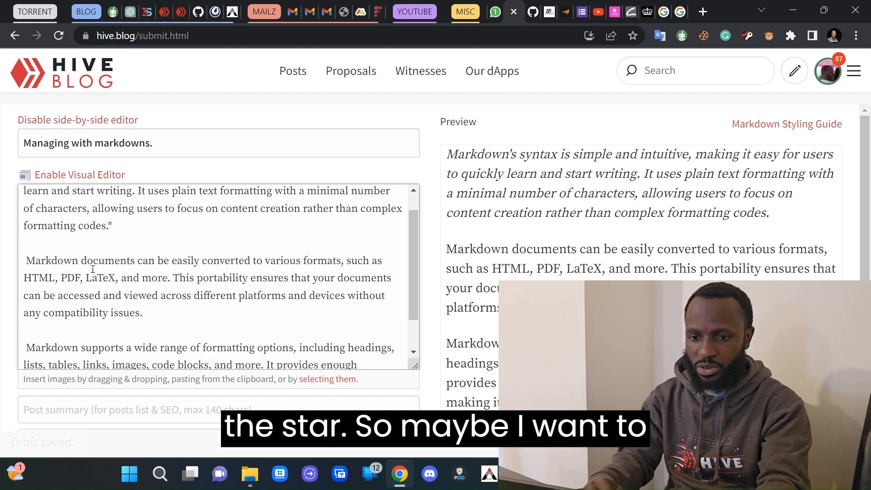
Step: Bold only "HTML, PDF, LaTeX," in the second paragraph by enclosing it in double asterisks
left_click_drag(23, 277, 119, 284)
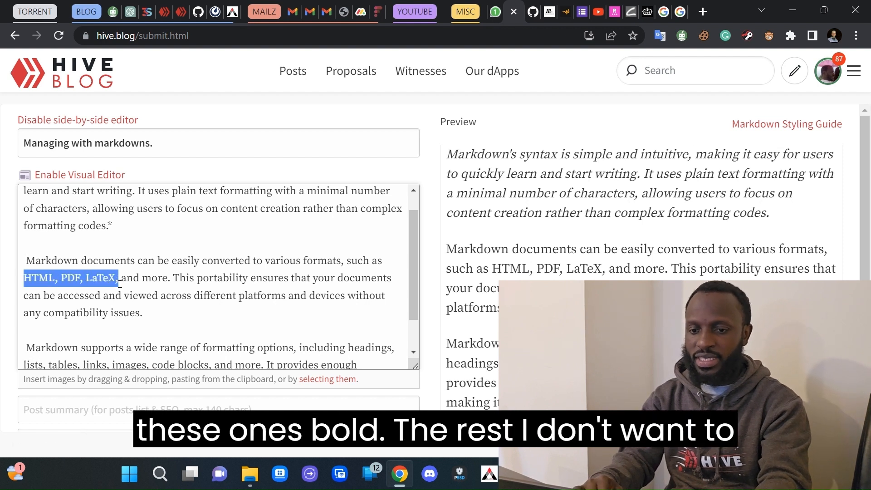
left_click(119, 284)
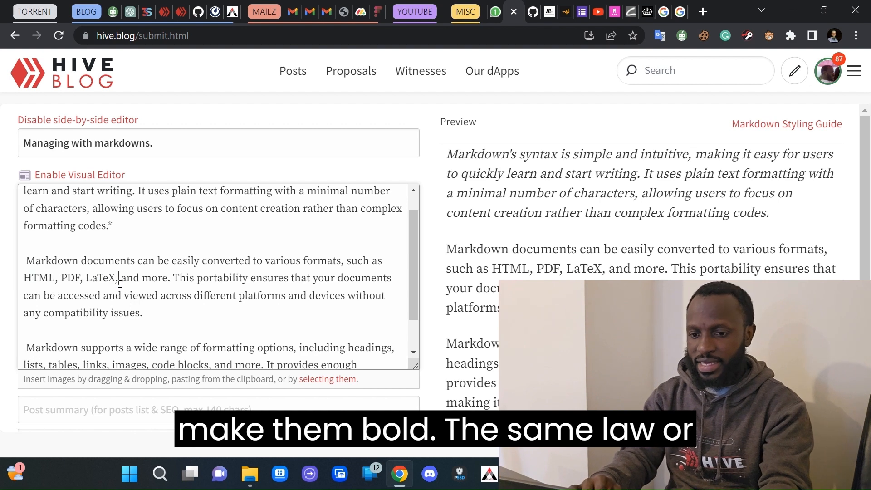
left_click(24, 278)
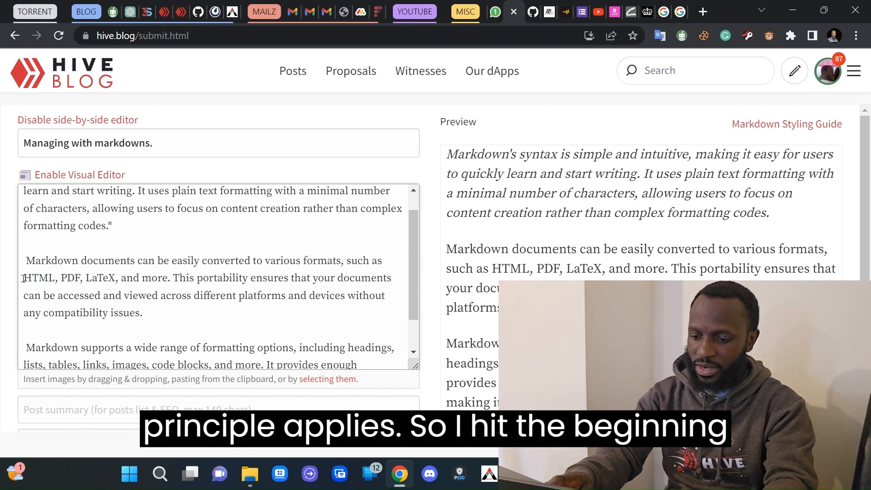
type("**")
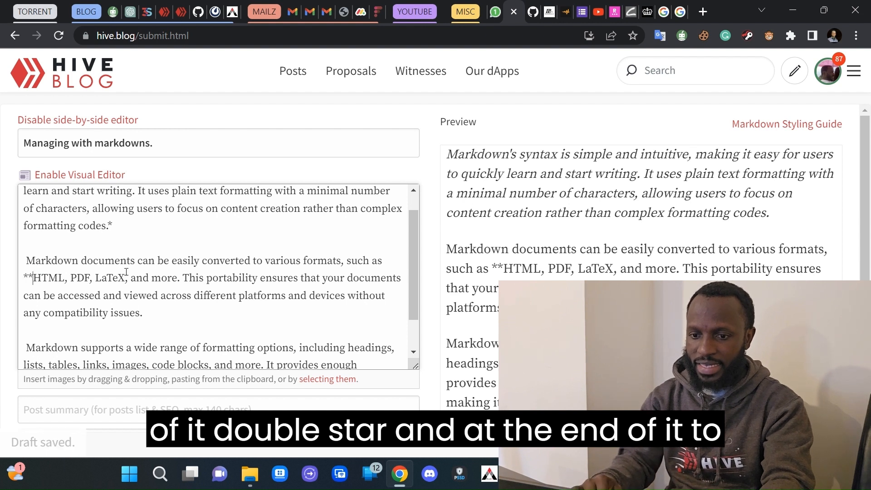
left_click(128, 279)
type("**")
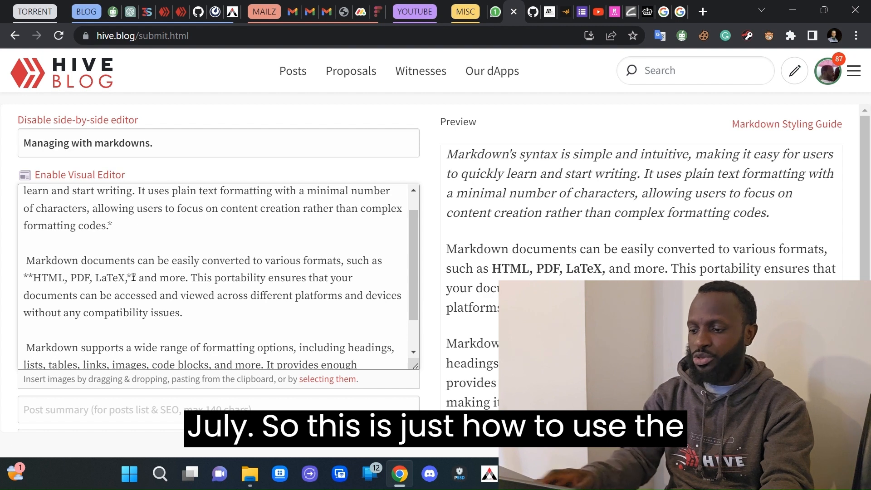
Step: Remove the double asterisks from both ends of "HTML, PDF, LaTeX," in the second paragraph
key("BackSpace")
key("BackSpace")
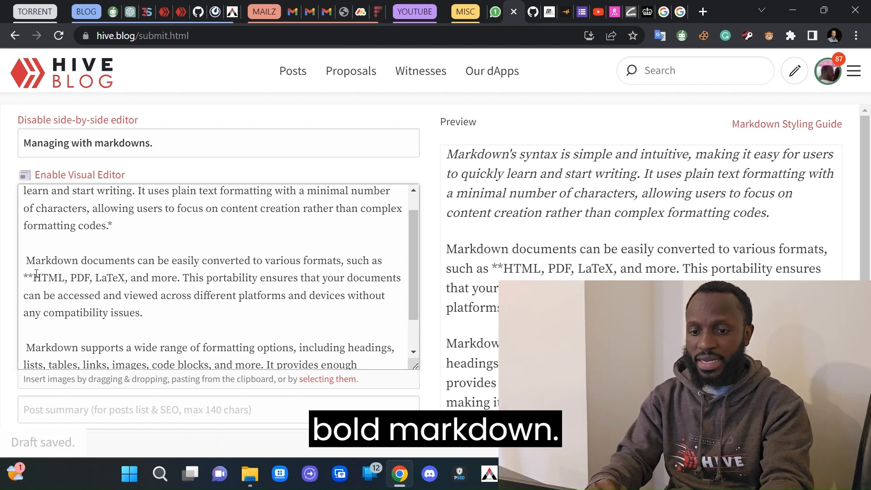
key("BackSpace")
key("BackSpace")
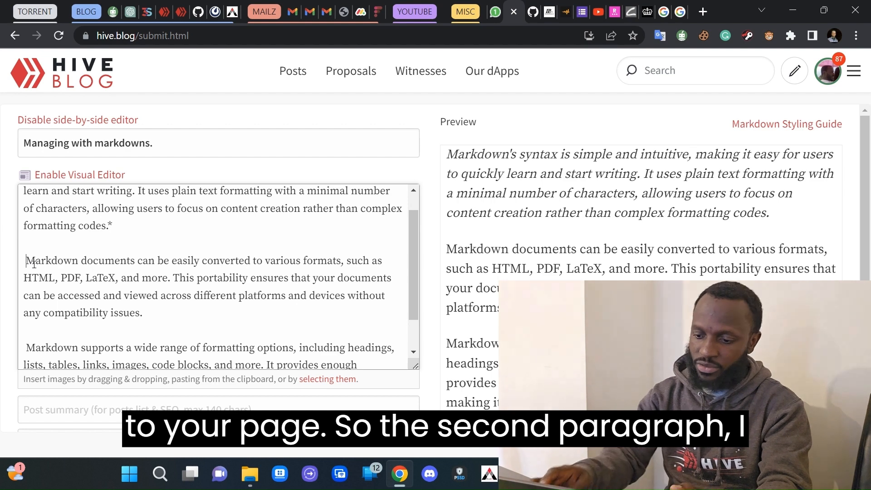
Step: Bold the entire second paragraph again with double asterisks at its start and end
type("**")
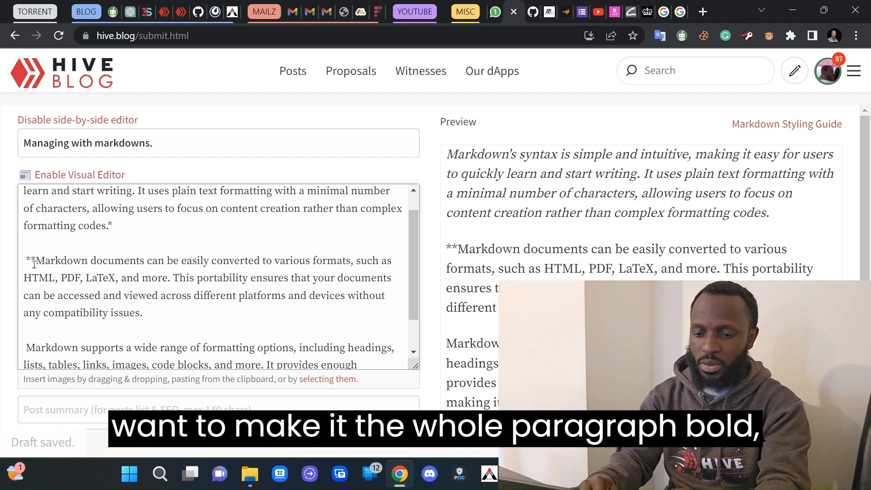
type("**")
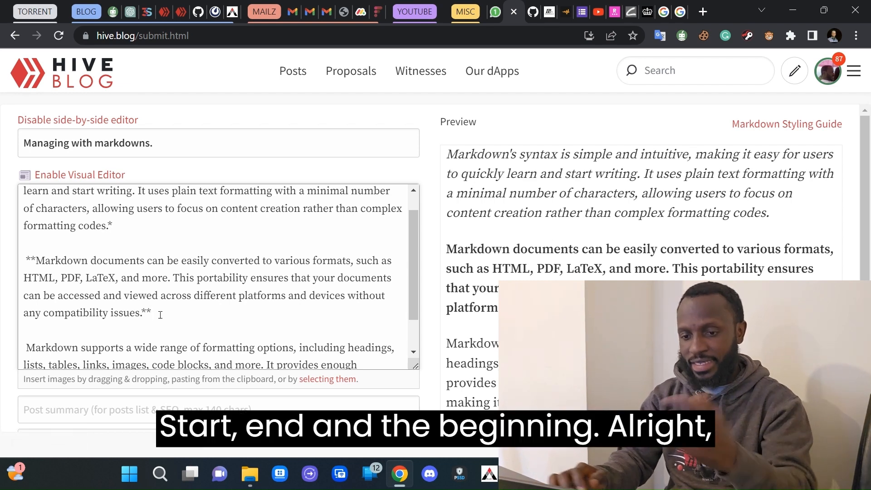
scroll(160, 314, "down", 1)
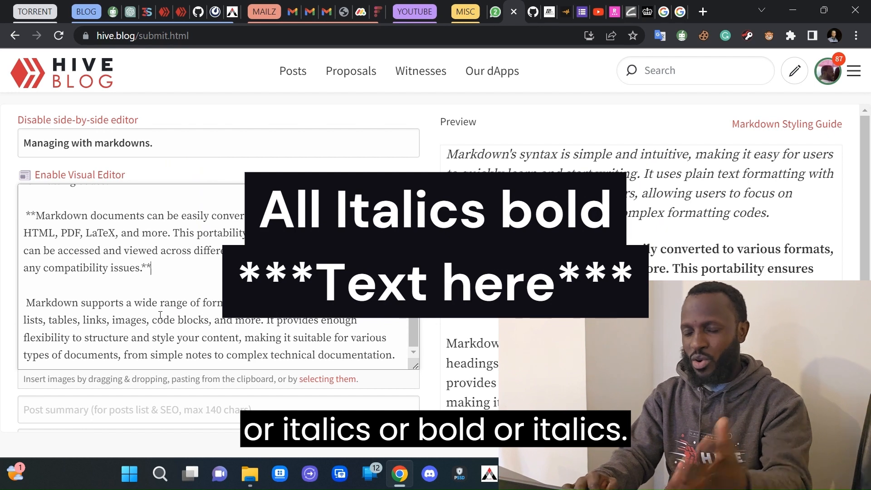
scroll(160, 314, "up", 2)
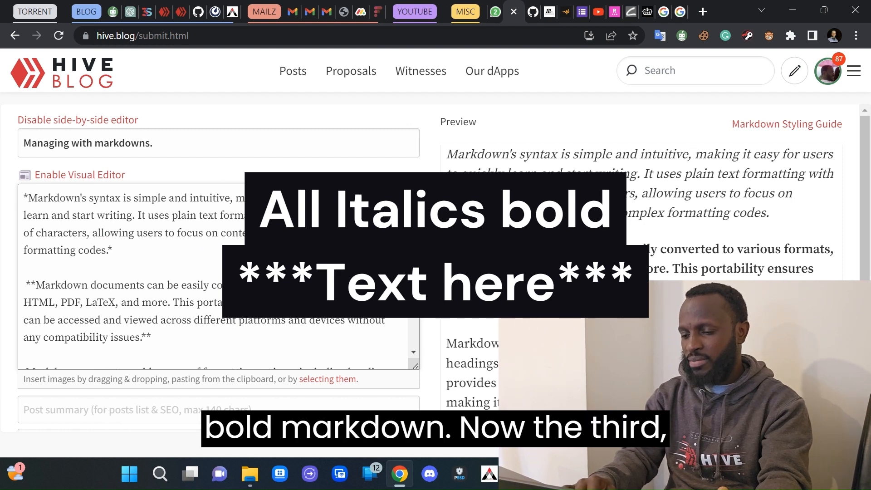
Step: Make the third paragraph bold and italic by enclosing it in triple asterisks, and review the paragraphs in the preview
scroll(218, 272, "down", 3)
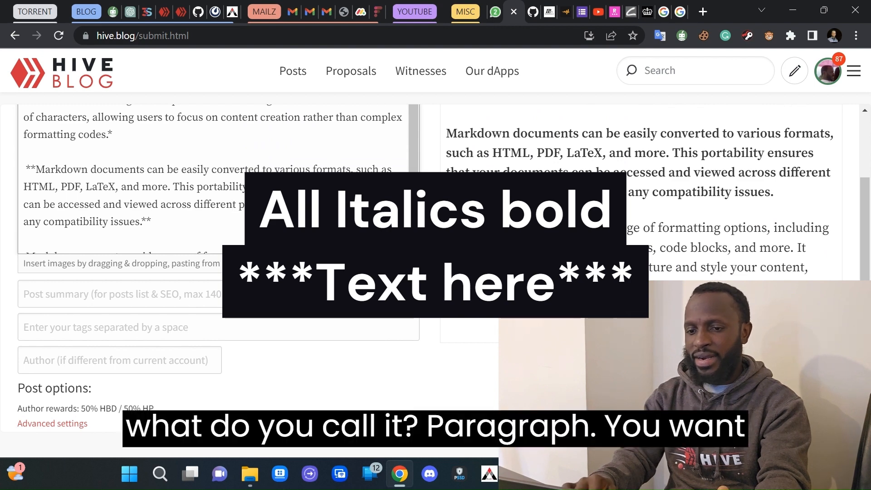
scroll(237, 187, "down", 2)
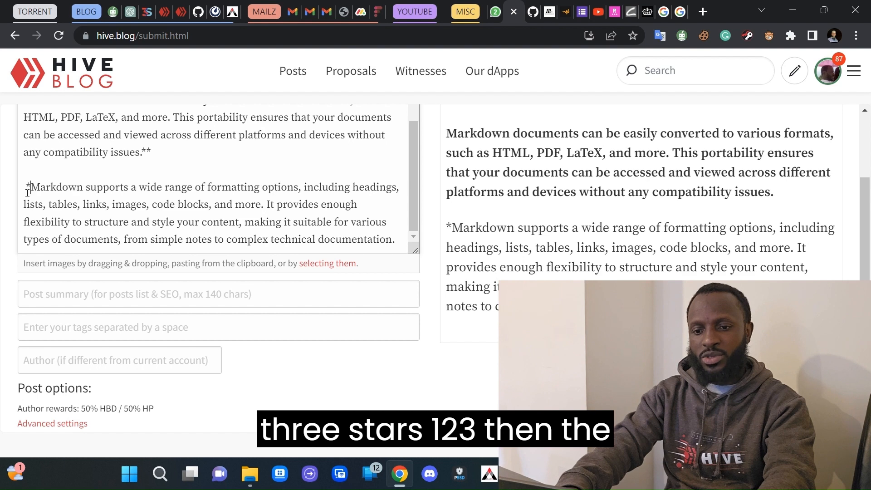
type("***")
scroll(183, 209, "down", 1)
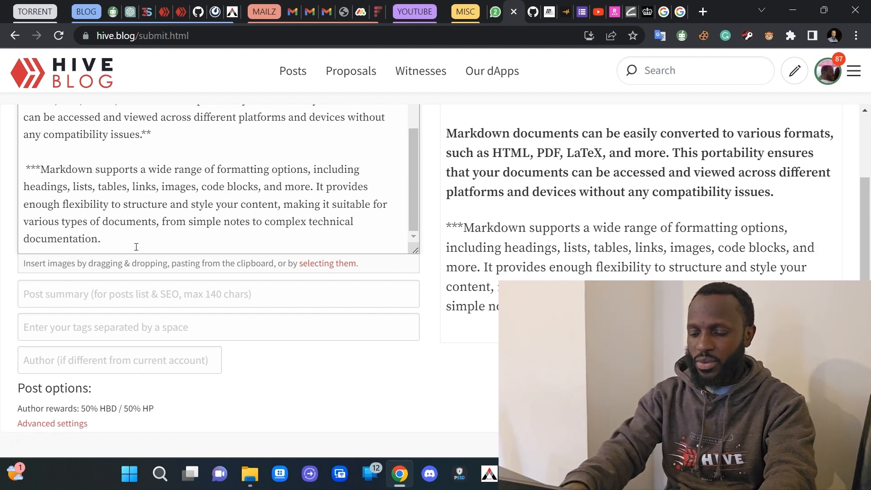
type("***")
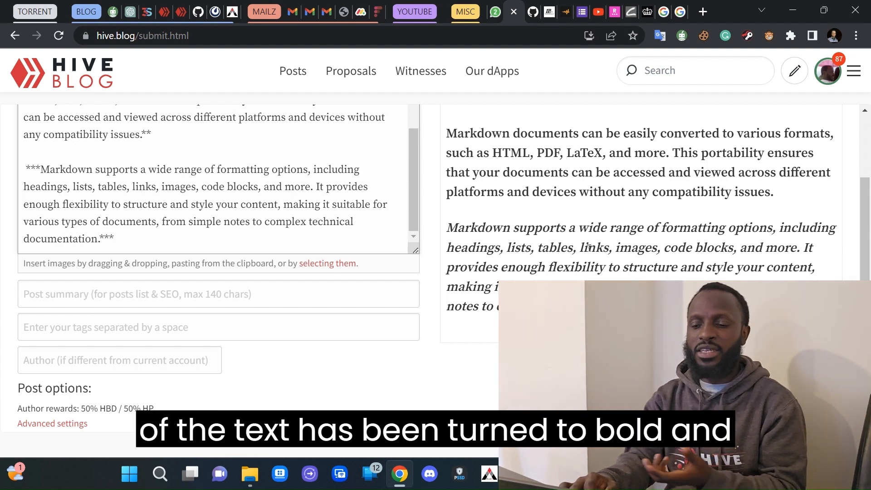
scroll(588, 247, "up", 2)
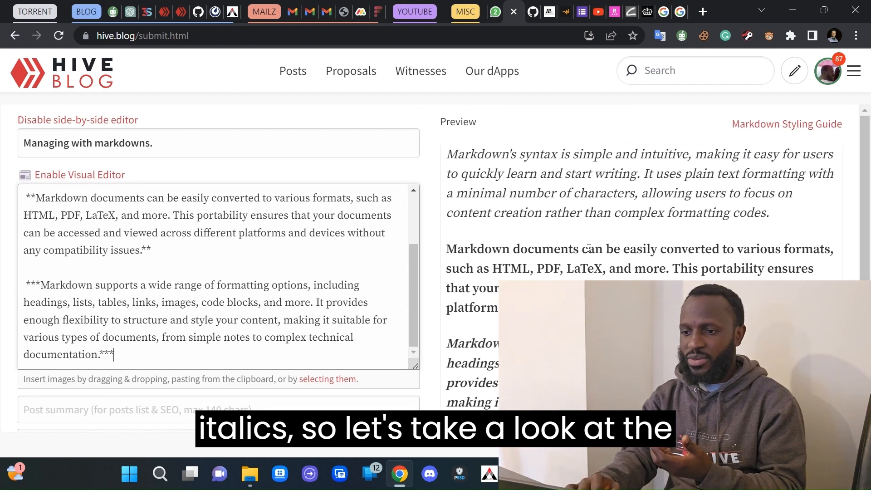
scroll(588, 248, "down", 1)
scroll(589, 249, "up", 1)
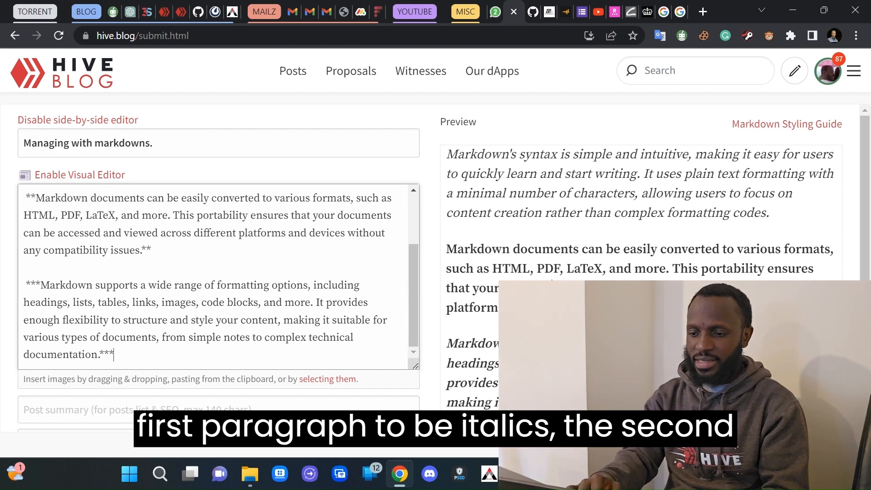
scroll(552, 280, "down", 1)
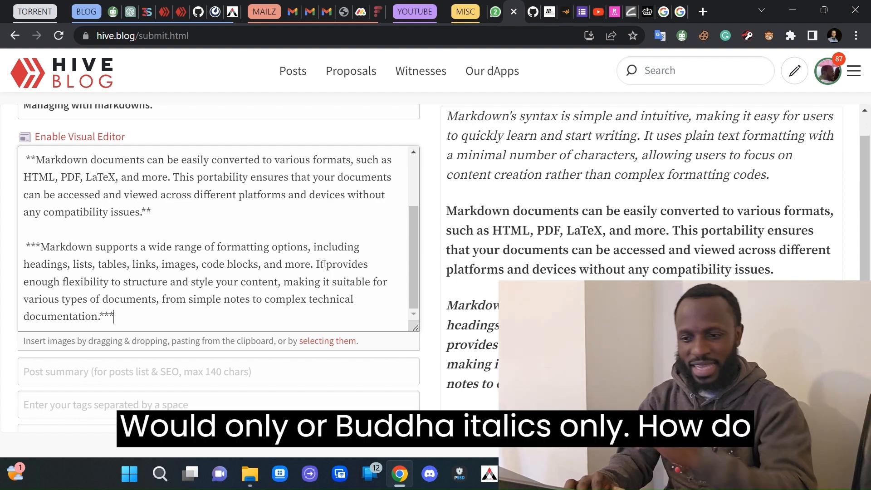
Step: Delete the triple asterisks from the end and start of the third paragraph, along with its leading space
key("BackSpace")
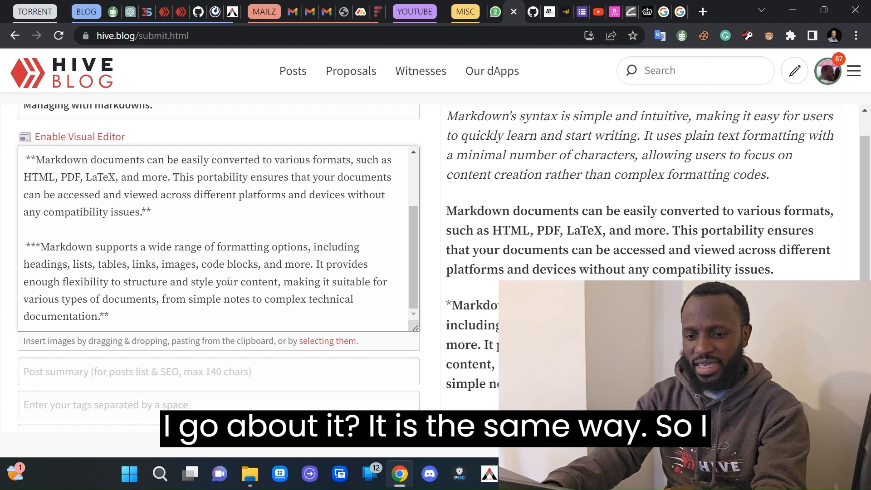
key("BackSpace")
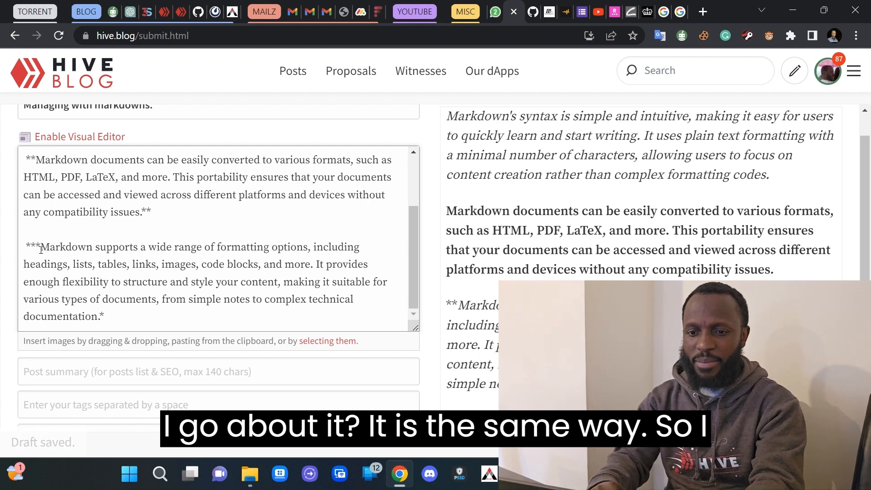
left_click(41, 249)
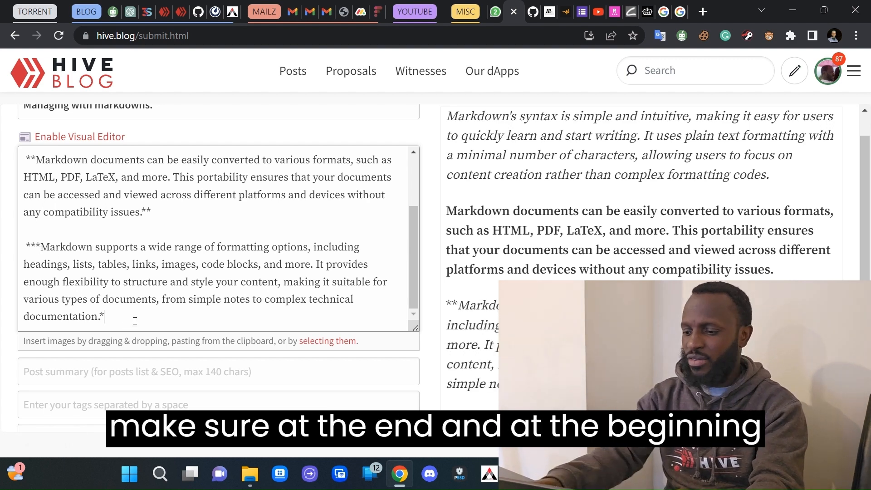
key("BackSpace")
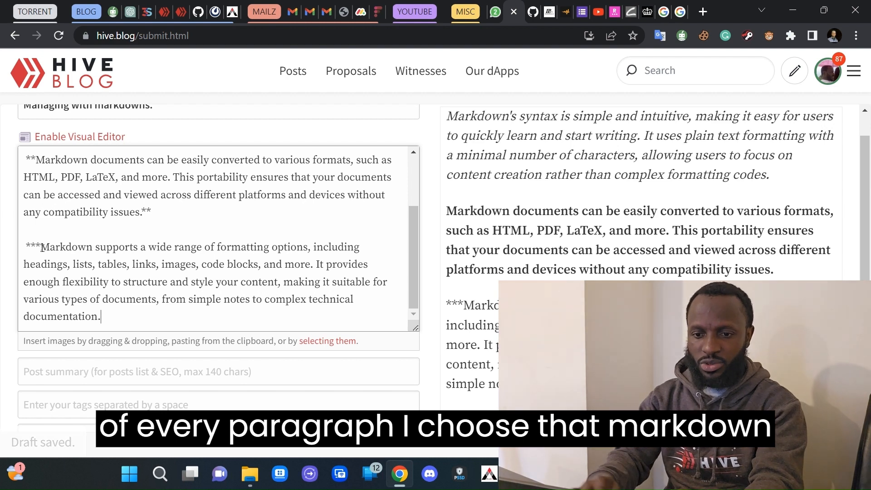
key("BackSpace")
key("BackSpace")
key("BackSpace")
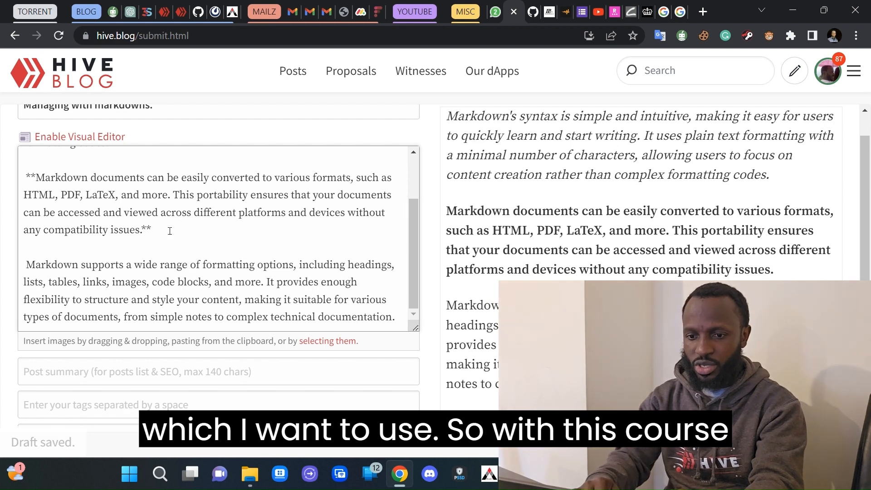
key("Delete")
Step: Clear the second paragraph's bold formatting by deleting the double asterisks at its end and start
left_click(160, 233)
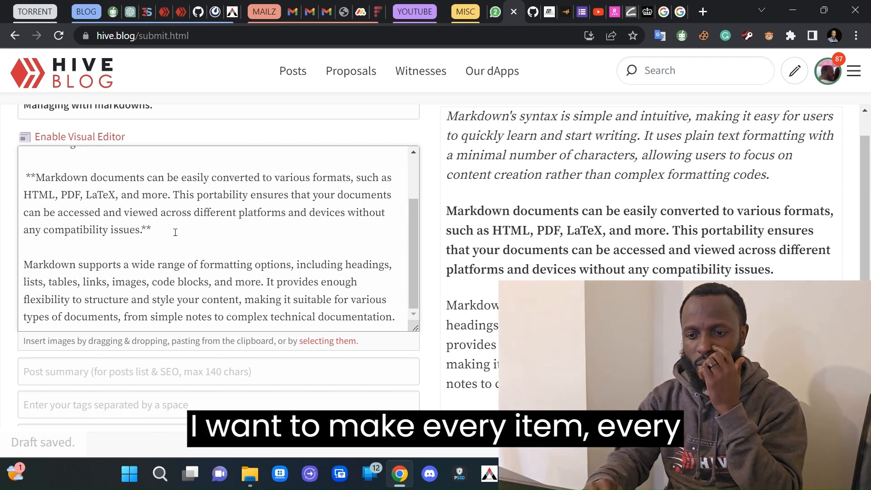
key("BackSpace")
key("BackSpace")
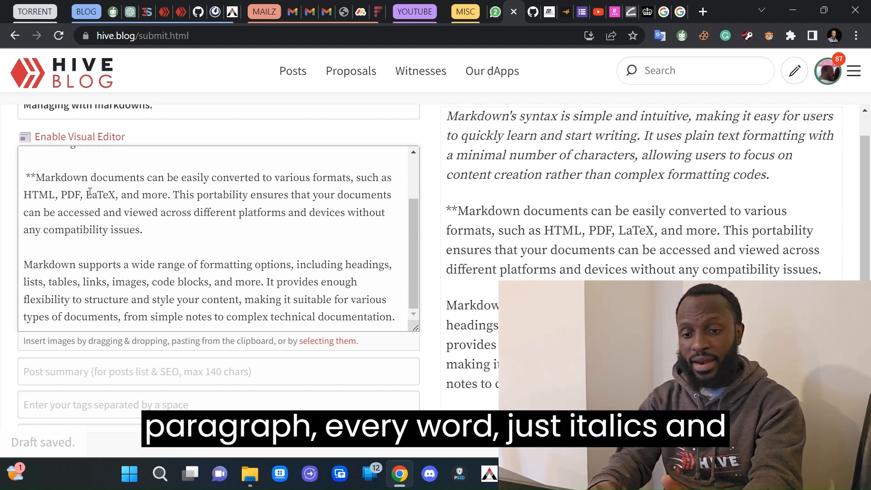
key("BackSpace")
key("BackSpace")
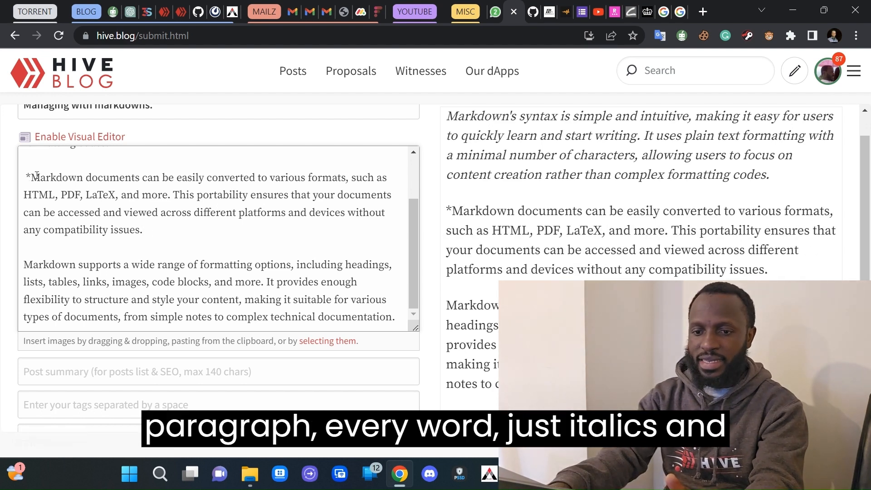
Step: Clear the first paragraph's italic formatting by deleting the single asterisks at its end and start
scroll(110, 194, "up", 2)
left_click(130, 205)
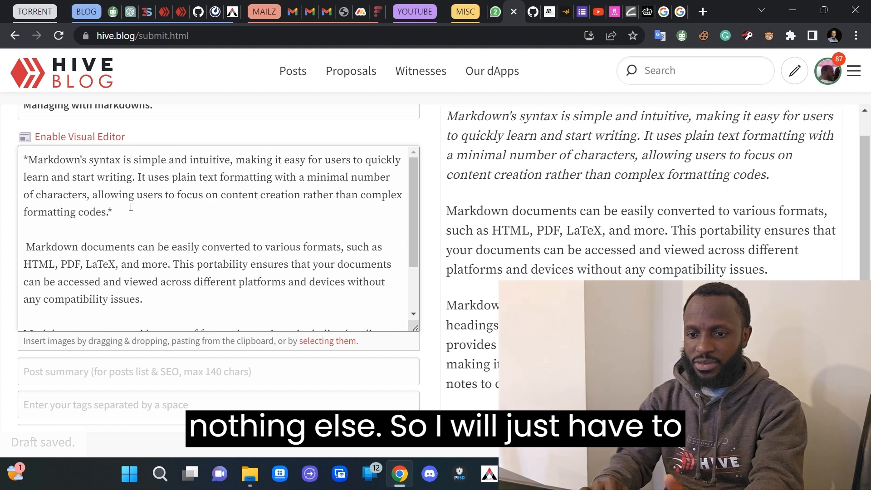
key("BackSpace")
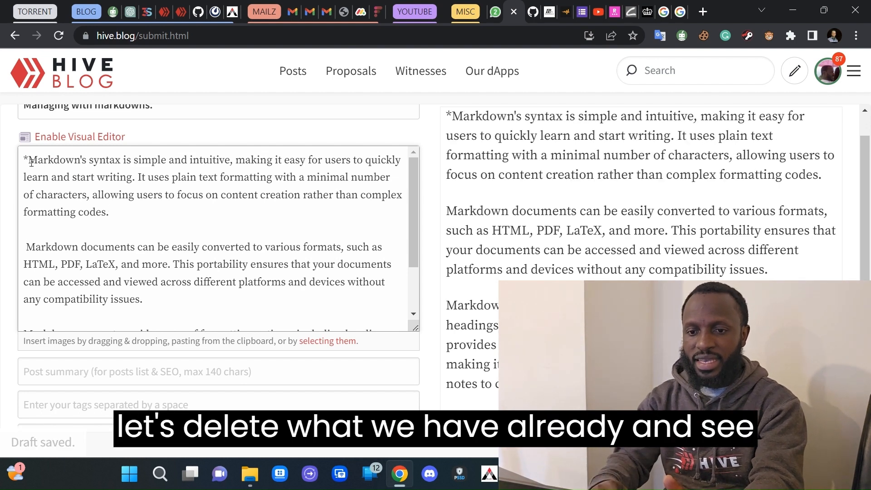
left_click(28, 161)
key("BackSpace")
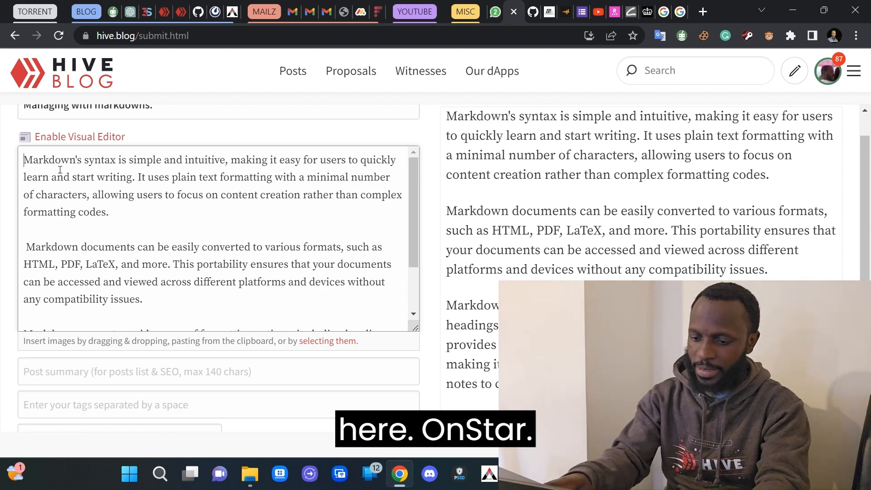
Step: Italicize the first paragraph with a single asterisk at its start and end, and check it in the preview
type("*")
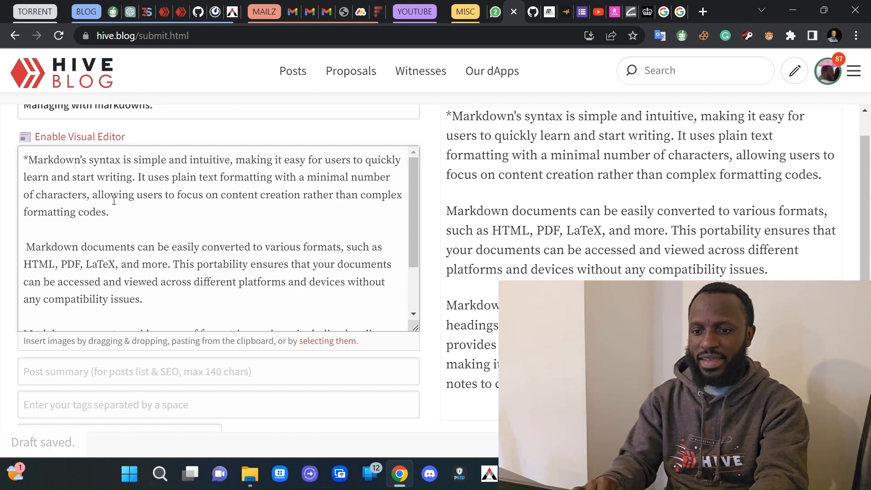
left_click(131, 217)
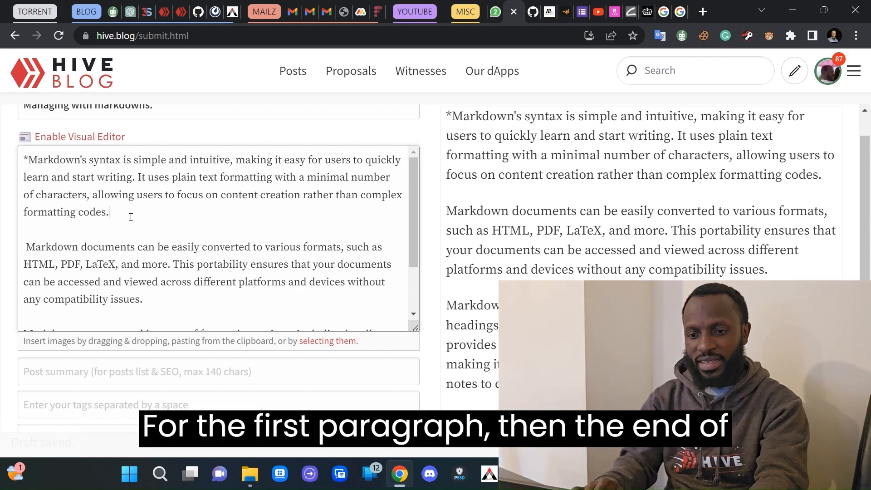
type("*")
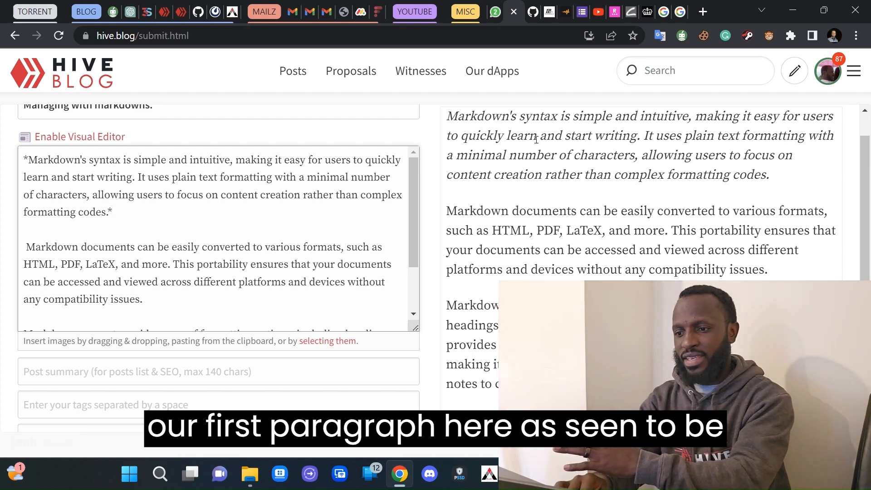
scroll(565, 177, "up", 1)
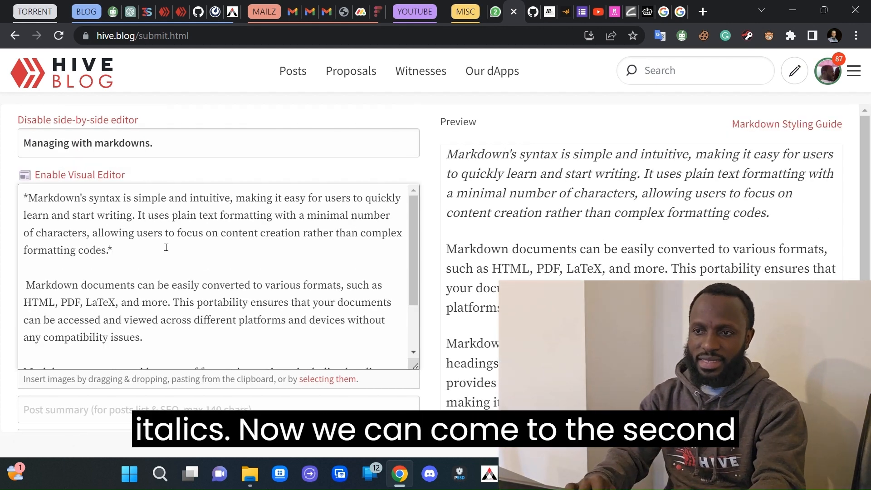
Step: Italicize the second paragraph with a single asterisk at its start and end
left_click(28, 285)
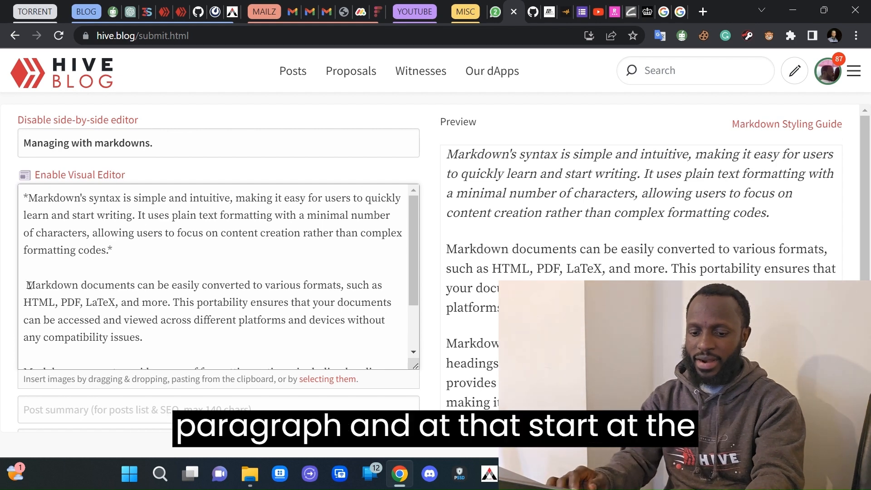
type("*")
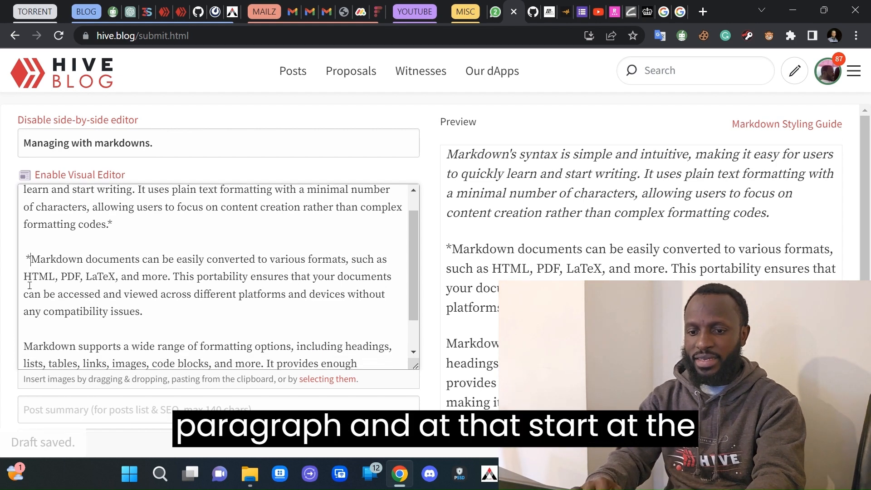
scroll(116, 301, "down", 1)
type("*")
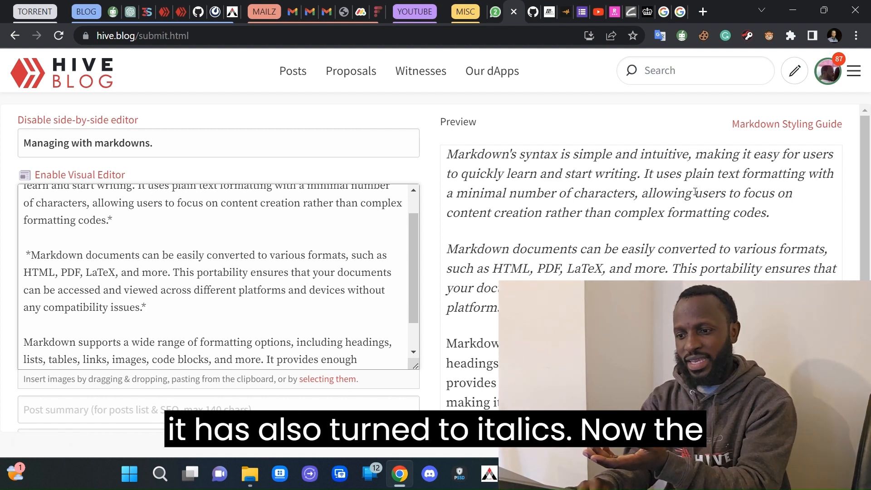
Step: Italicize the third paragraph with a single asterisk before its first word and after its final period
scroll(39, 300, "down", 1)
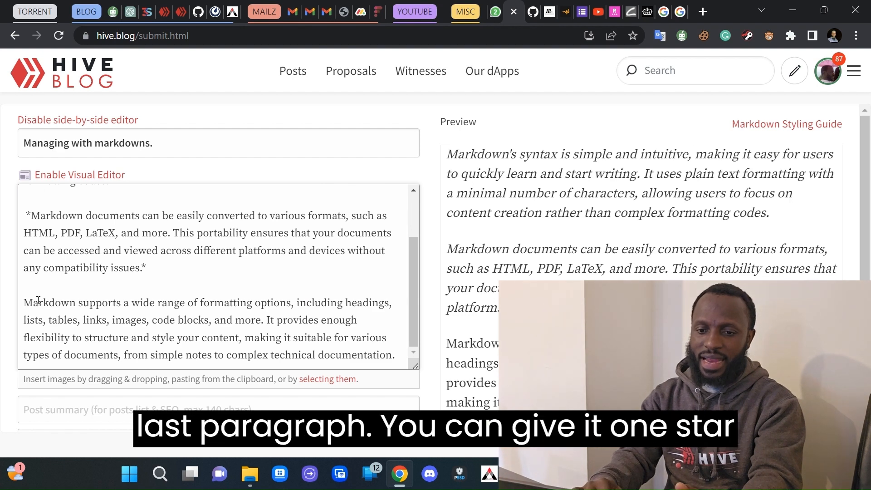
left_click(25, 304)
type("*")
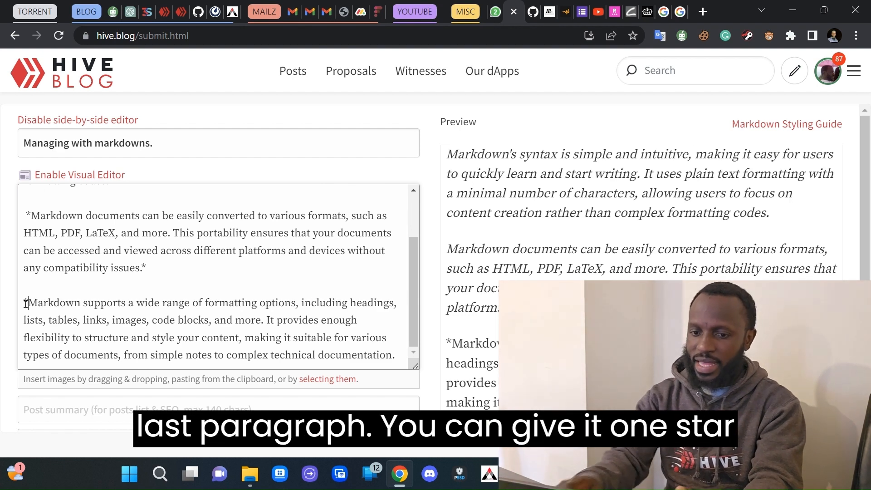
scroll(245, 326, "down", 2)
scroll(245, 326, "down", 1)
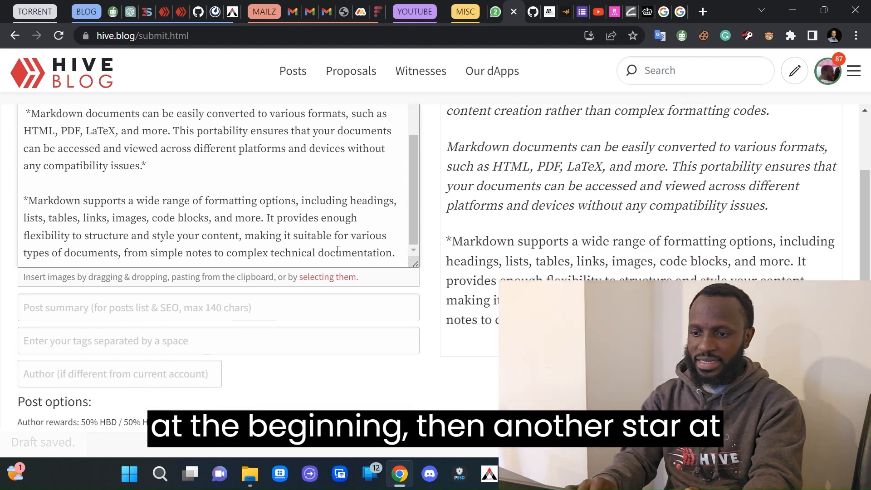
left_click(399, 257)
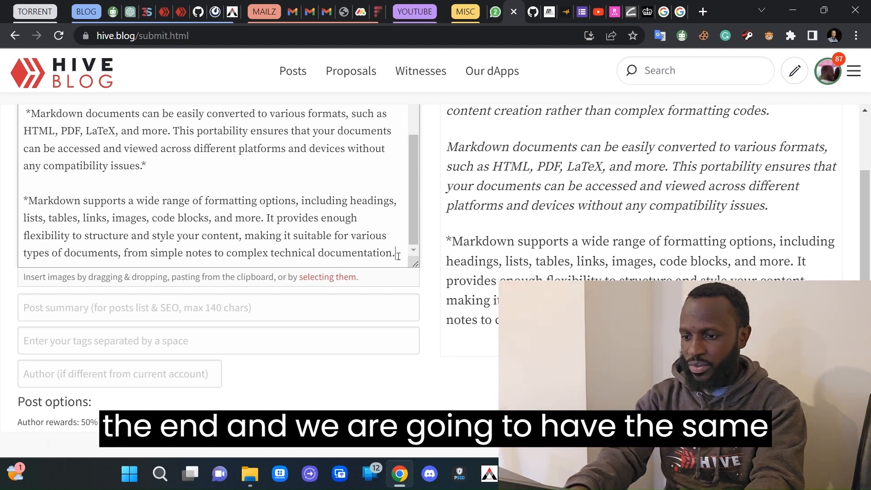
type("*")
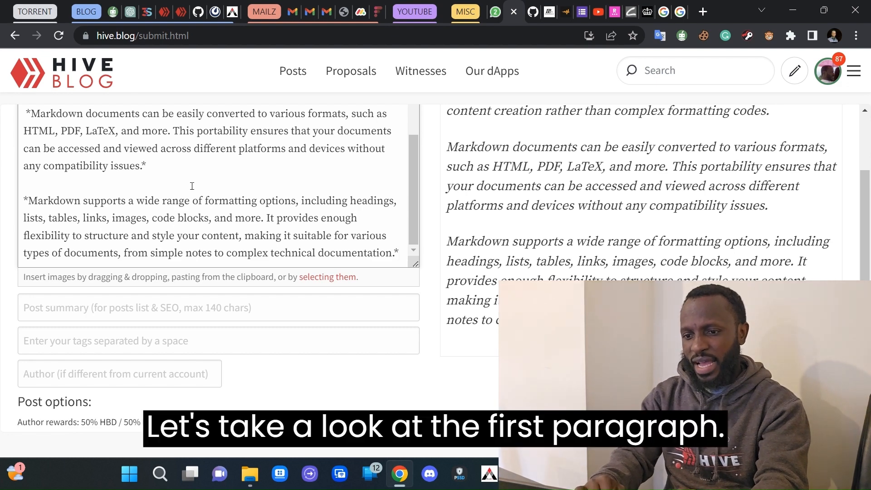
Step: Move the first paragraph's closing asterisk to directly after "formatting", leaving the word "codes." outside the italics
scroll(191, 186, "up", 2)
scroll(178, 231, "up", 2)
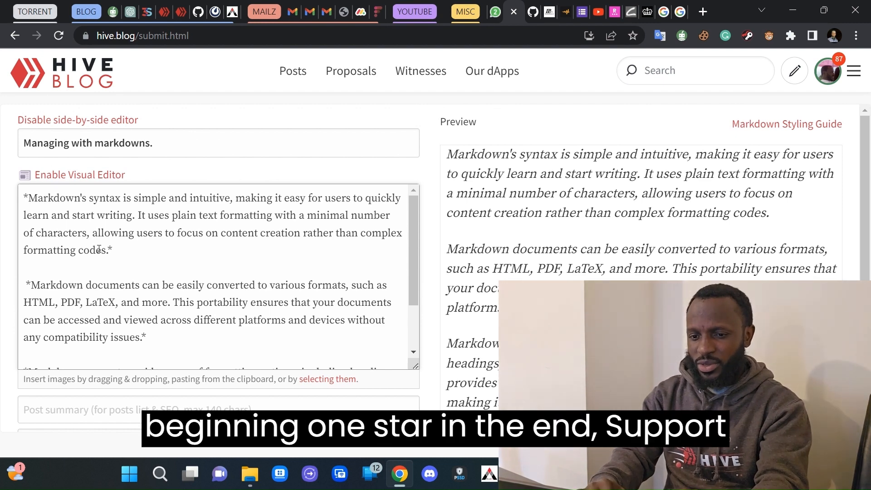
left_click(114, 249)
key("BackSpace")
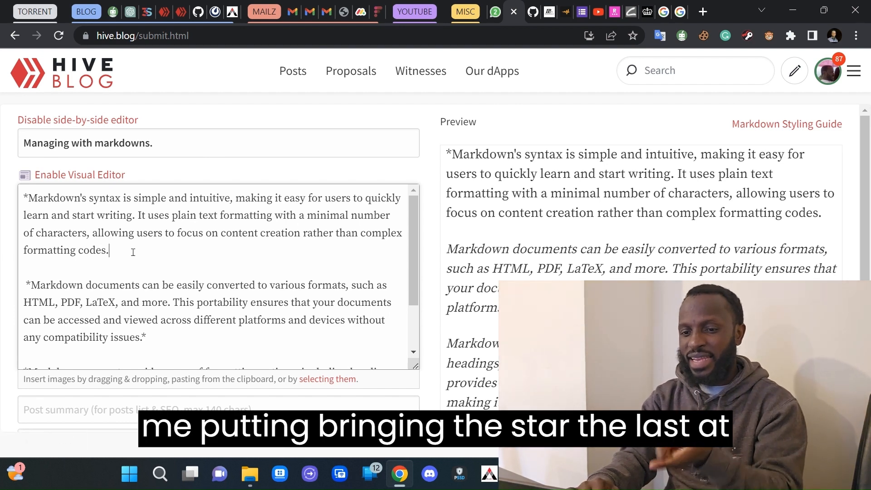
left_click(76, 251)
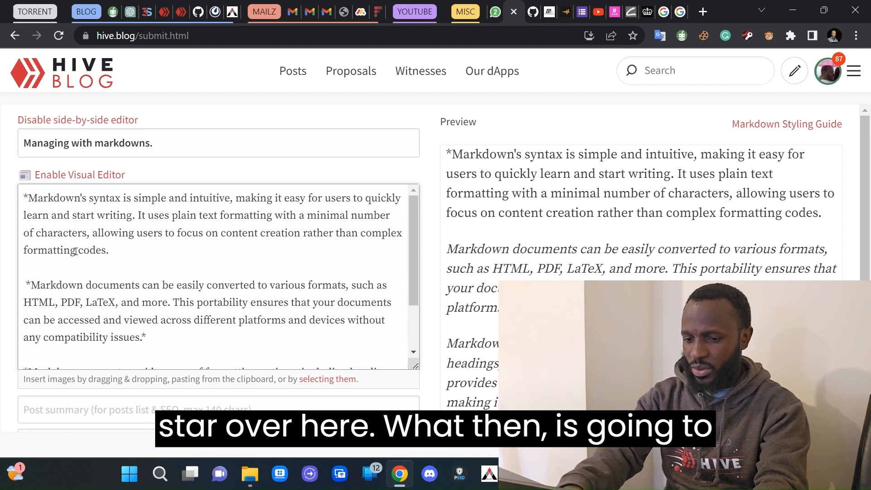
type("*")
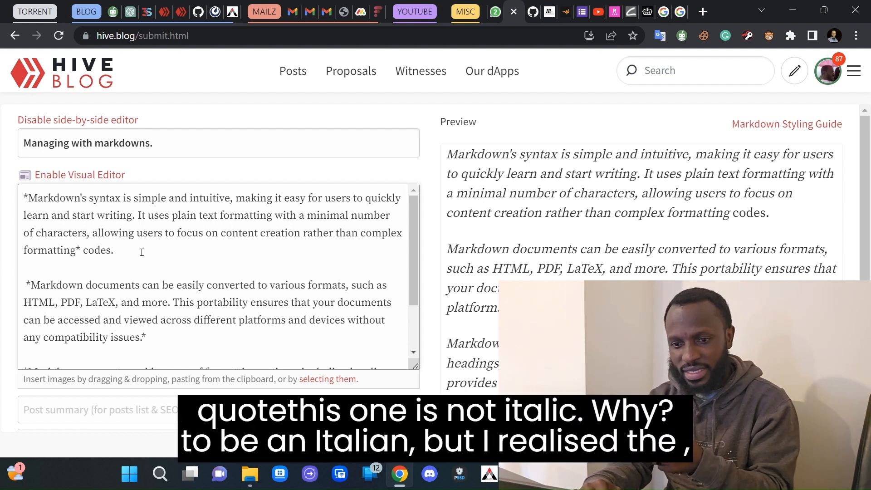
left_click_drag(118, 253, 84, 253)
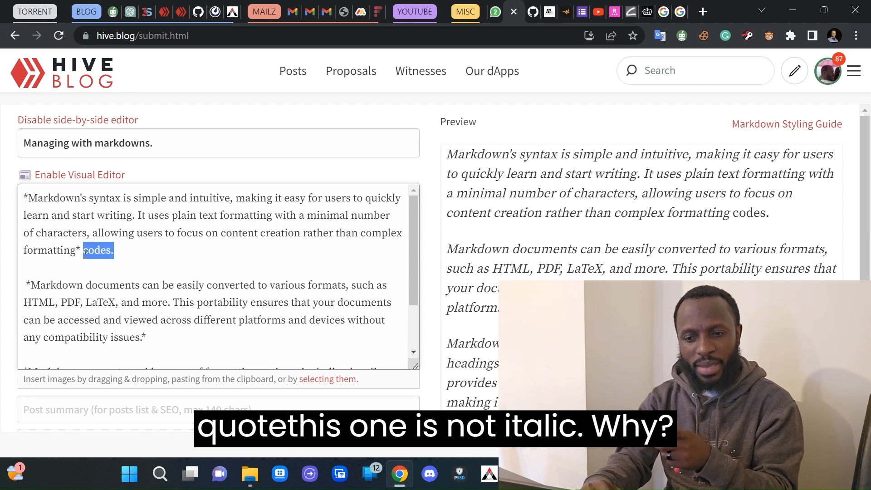
left_click(119, 252)
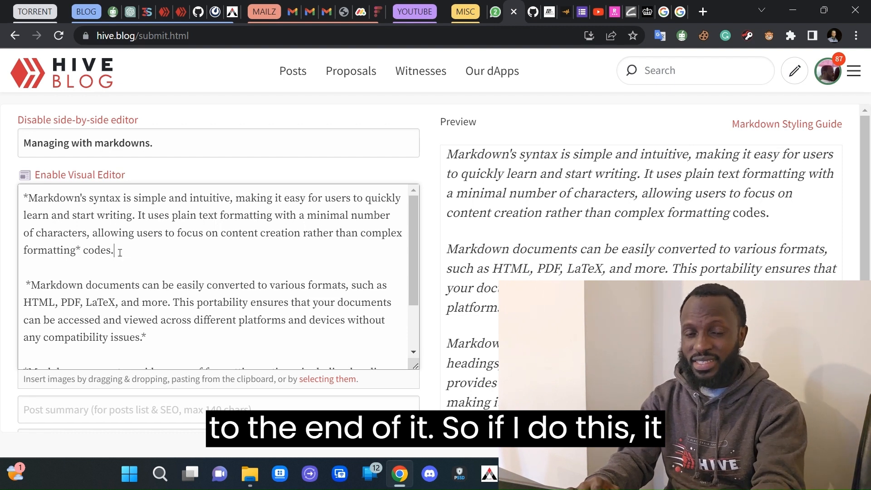
left_click_drag(118, 254, 86, 259)
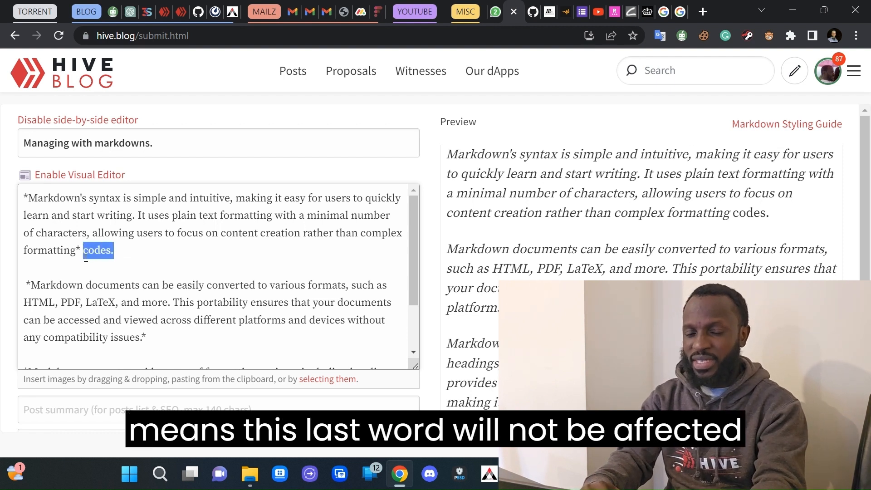
left_click(125, 254)
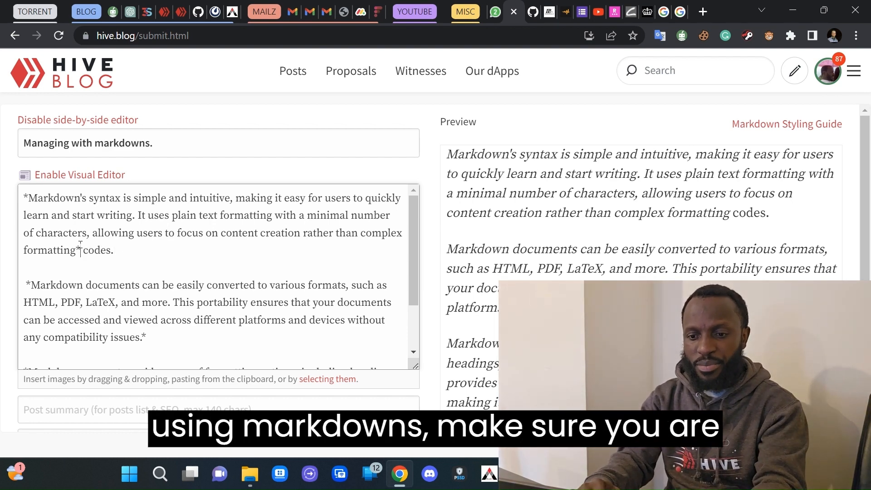
Step: Remove the asterisk after "formatting" and put it back at the end of the first paragraph
key("BackSpace")
left_click(155, 250)
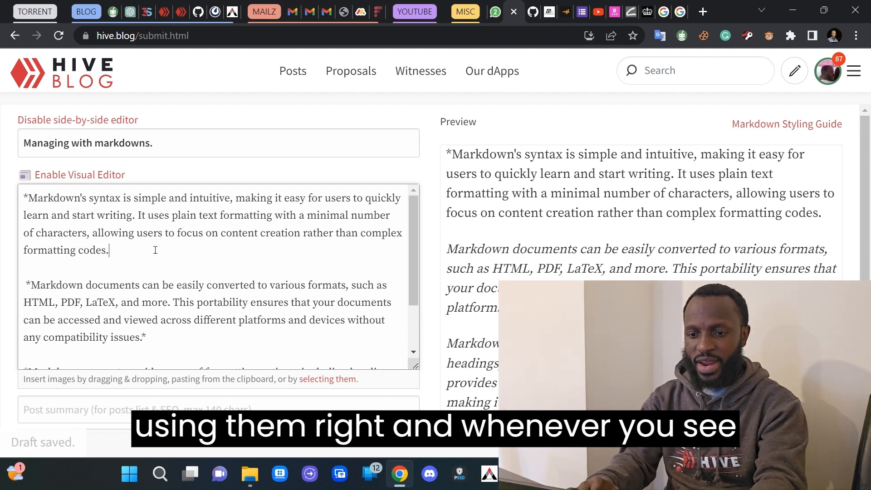
type("*")
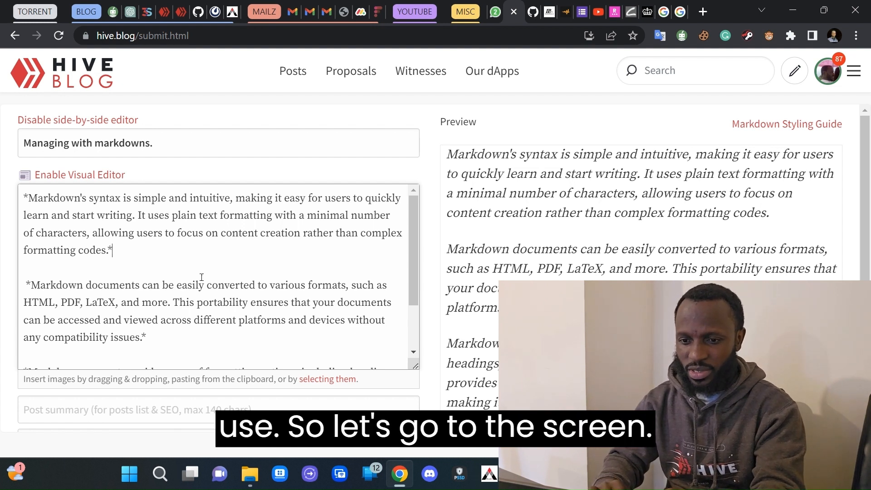
Step: Add empty lines below the first paragraph to make room for an image
left_click(112, 250)
key("Return")
key("Return")
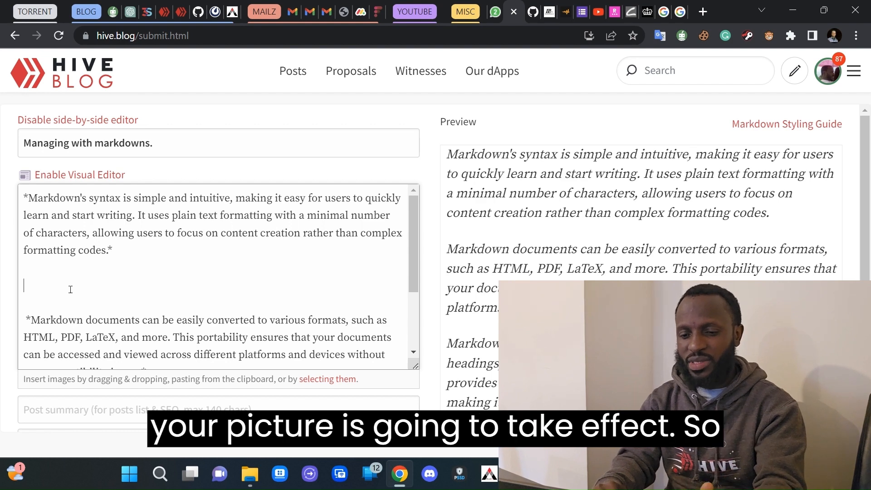
left_click(333, 380)
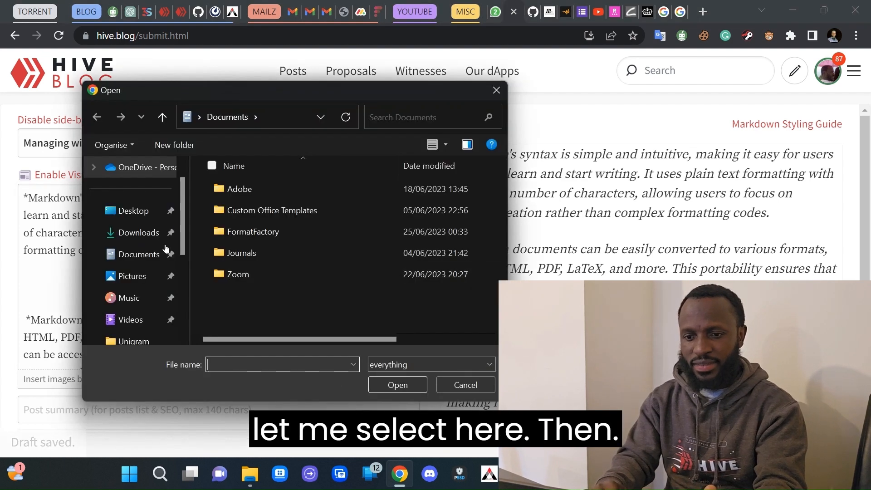
scroll(140, 230, "up", 1)
scroll(140, 230, "down", 2)
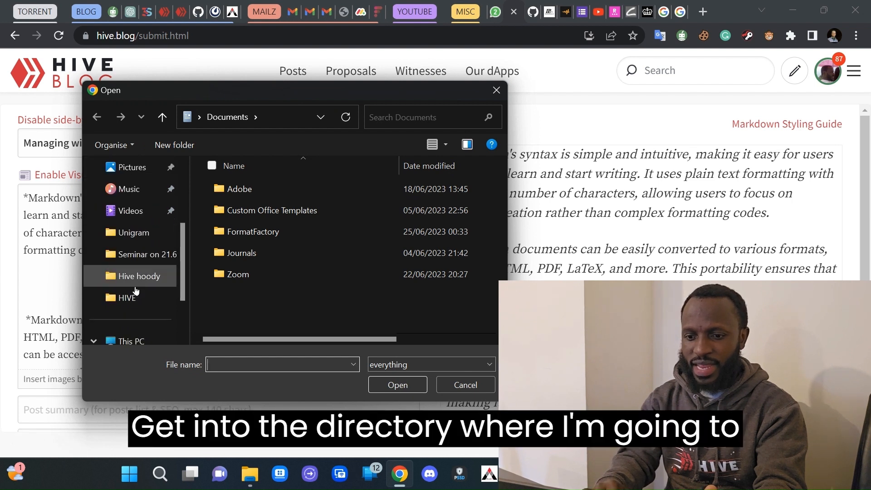
left_click(127, 341)
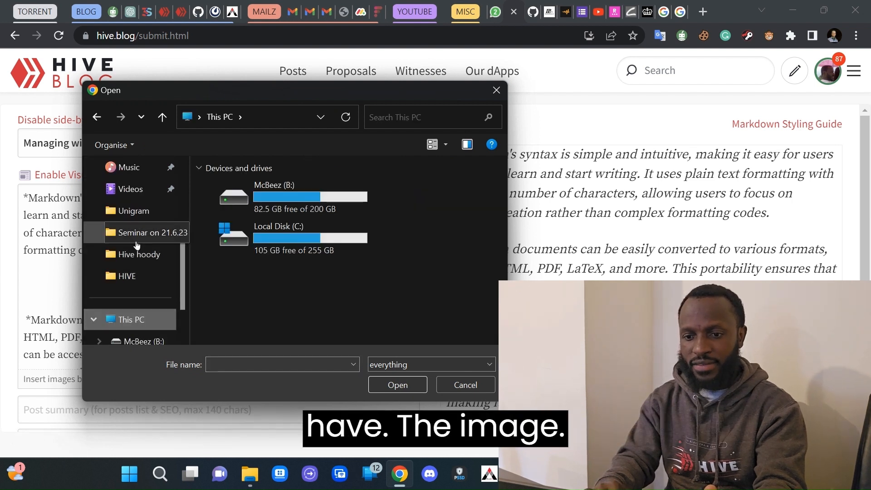
scroll(137, 245, "up", 3)
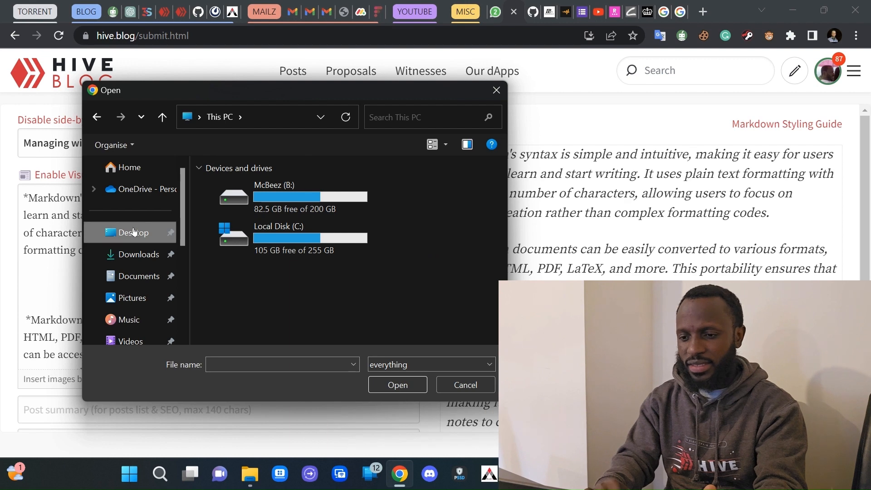
left_click(134, 232)
scroll(368, 250, "down", 1)
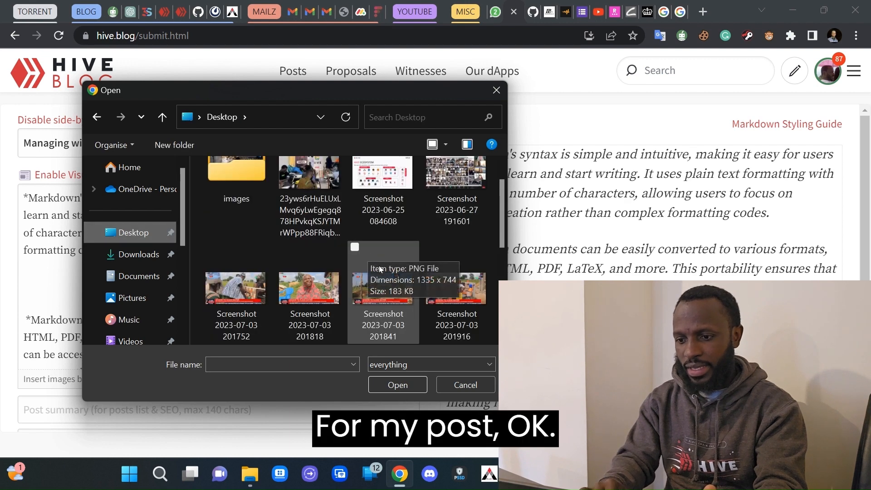
left_click(455, 187)
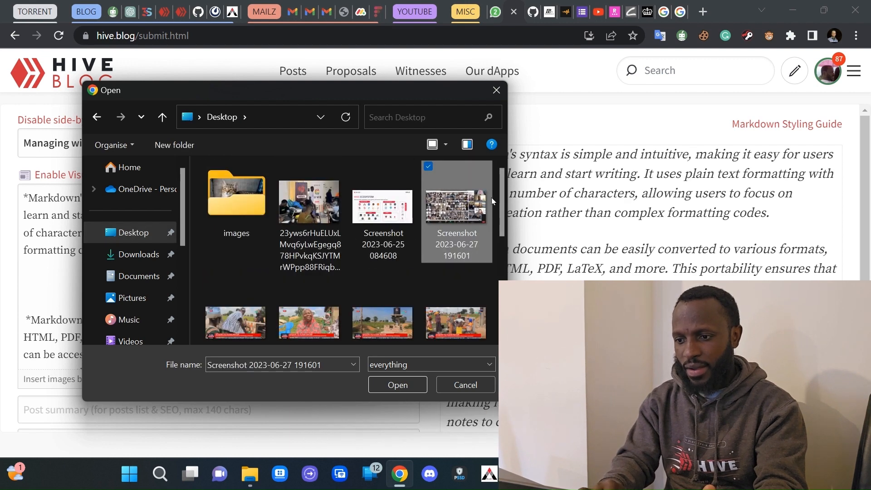
scroll(499, 226, "down", 1)
left_click_drag(499, 230, 500, 252)
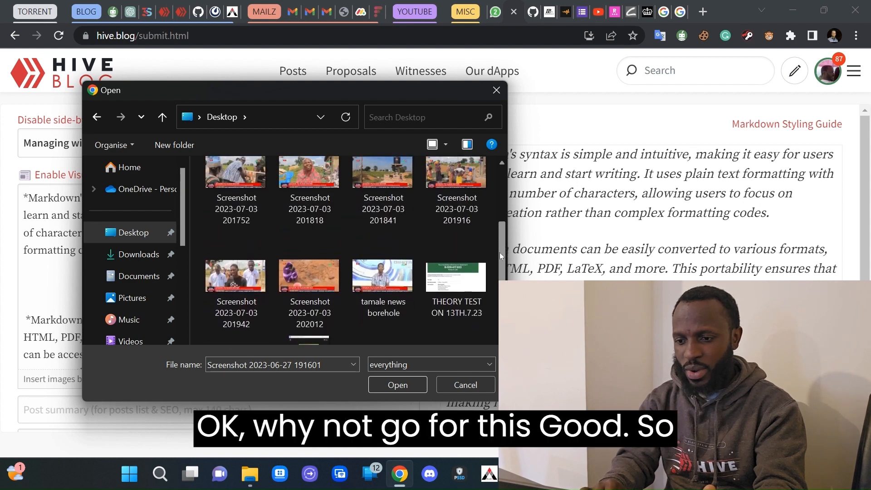
double_click(312, 267)
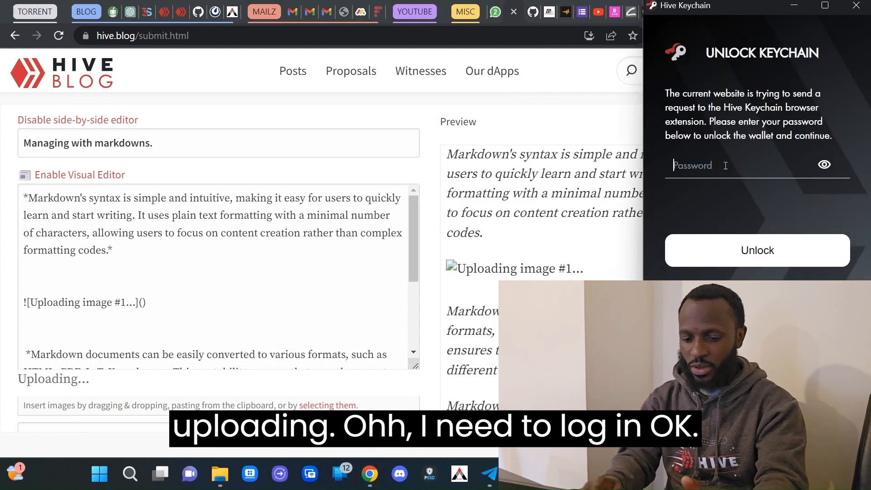
Step: Unlock Hive Keychain with the wallet password to allow the image upload, and check the image in the preview
type("********")
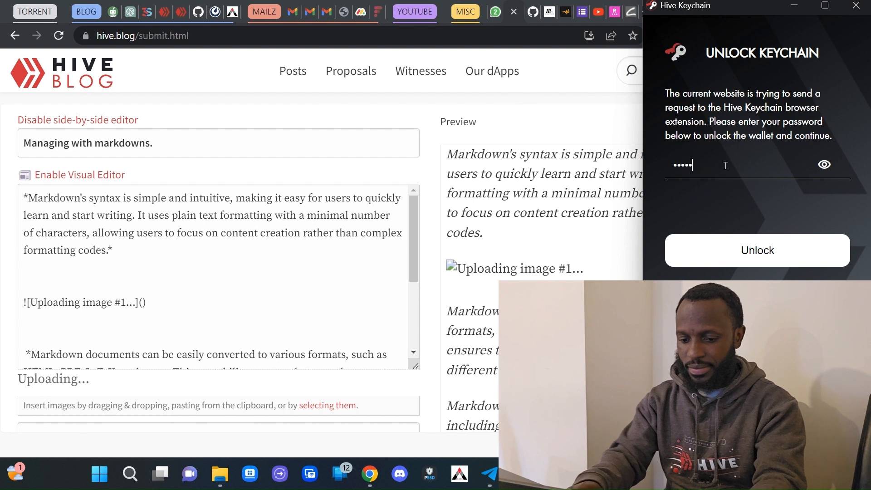
type("***")
key("Return")
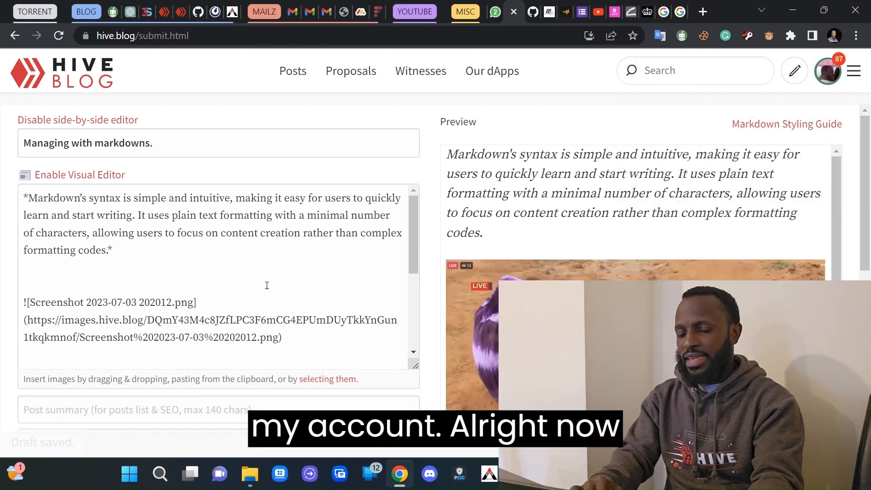
scroll(635, 272, "down", 3)
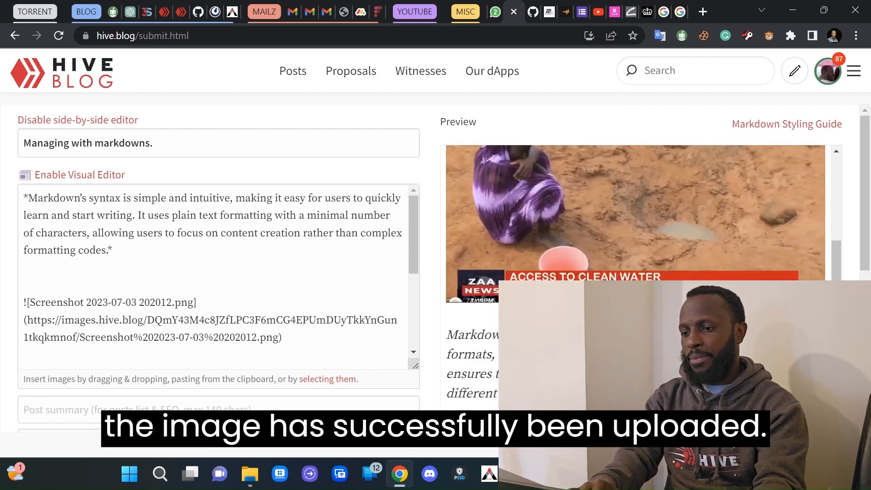
scroll(636, 272, "up", 2)
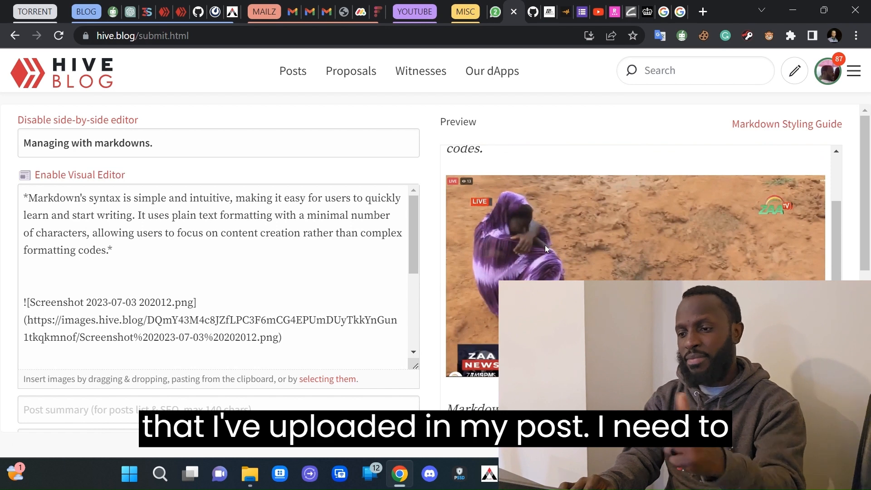
scroll(545, 245, "down", 1)
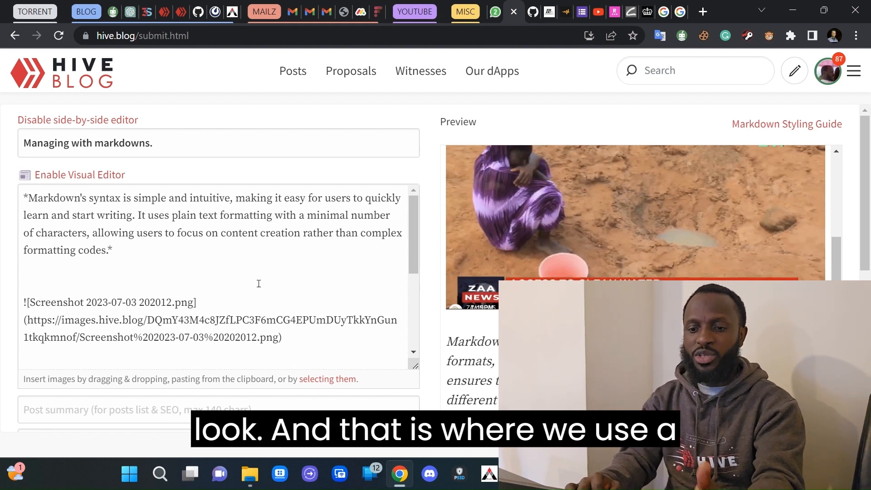
Step: Add an empty line between the image's Markdown code and the second paragraph
scroll(259, 284, "down", 2)
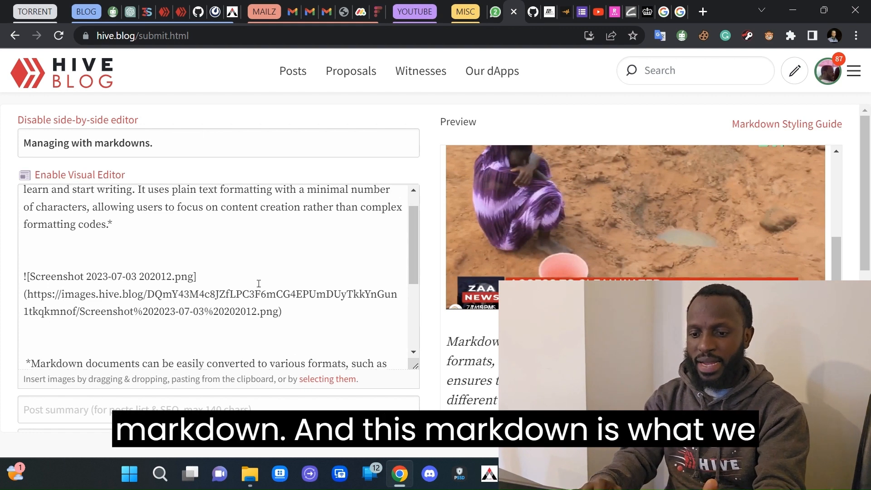
left_click(40, 312)
scroll(40, 312, "down", 3)
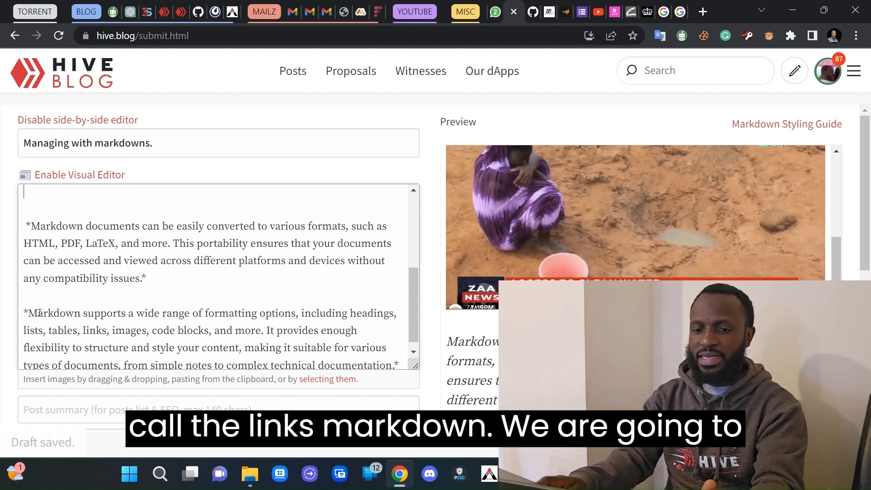
scroll(40, 312, "up", 2)
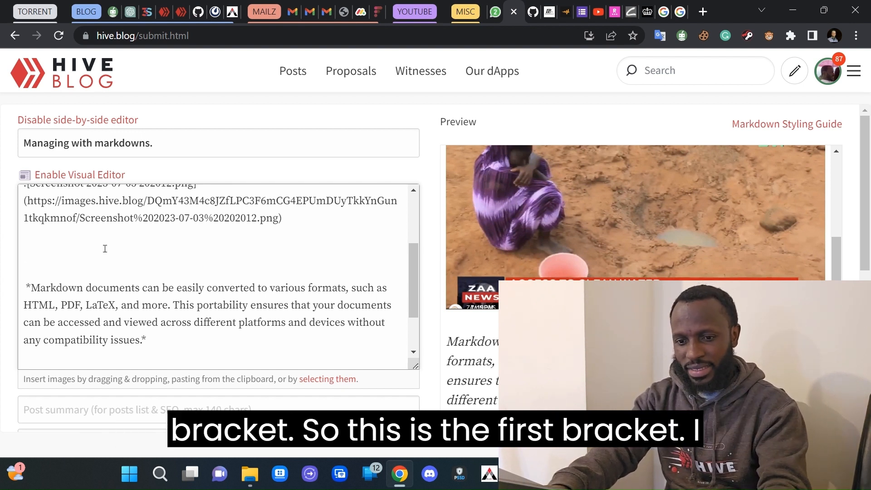
Step: Add the empty link Markdown "[]()" on the blank line between the image's code and the second paragraph
type("[")
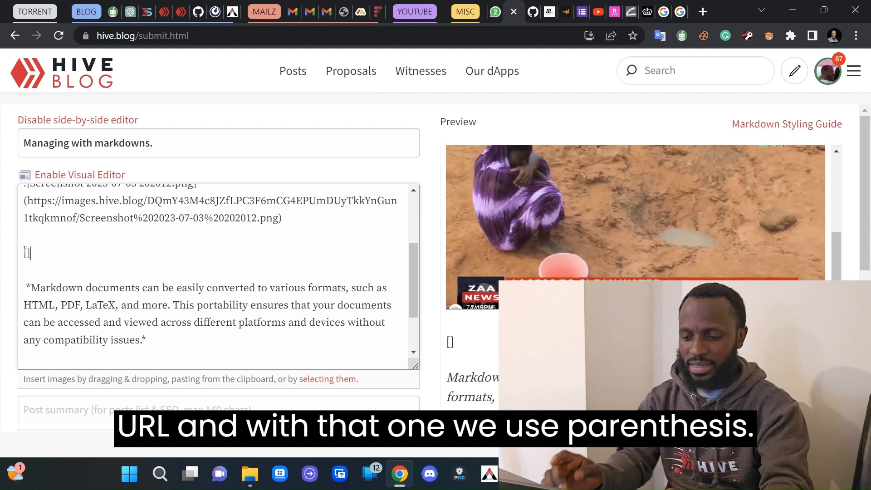
type("(")
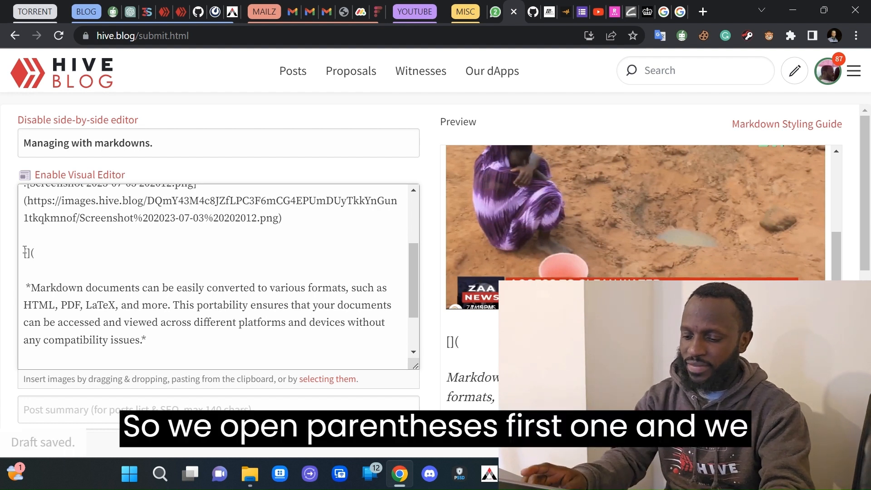
type(")")
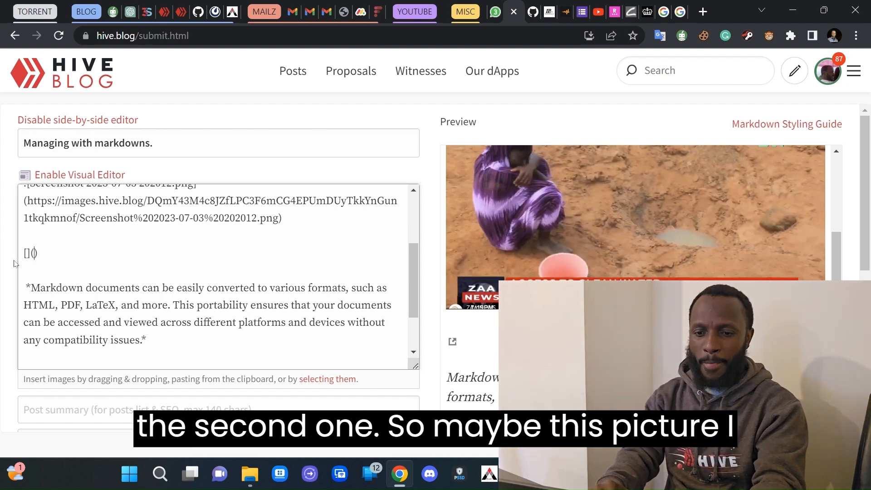
scroll(565, 278, "up", 2)
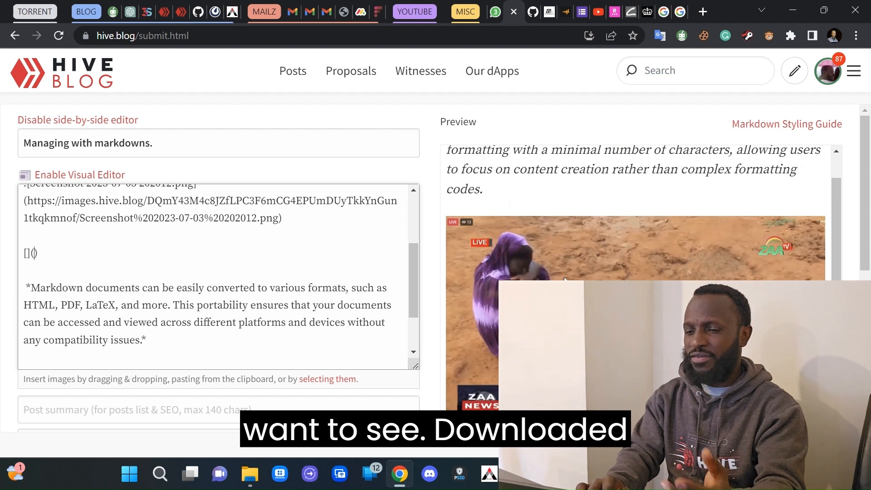
scroll(565, 279, "down", 2)
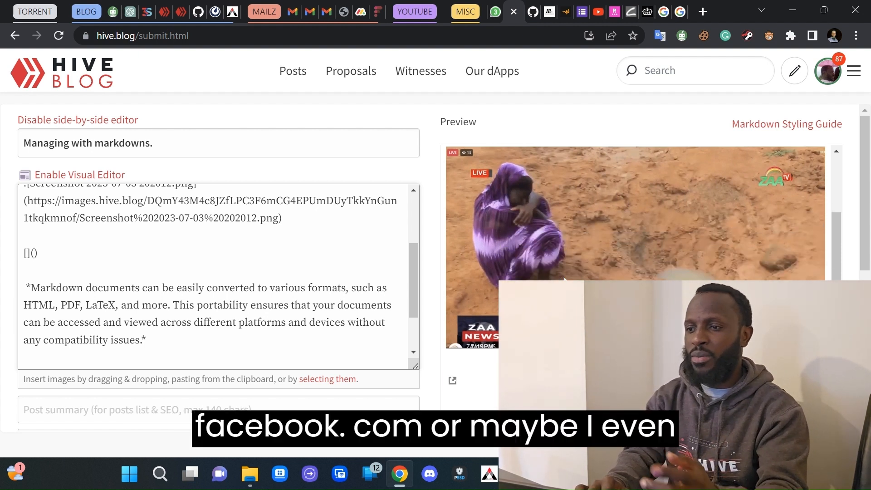
left_click(681, 12)
scroll(586, 166, "up", 15)
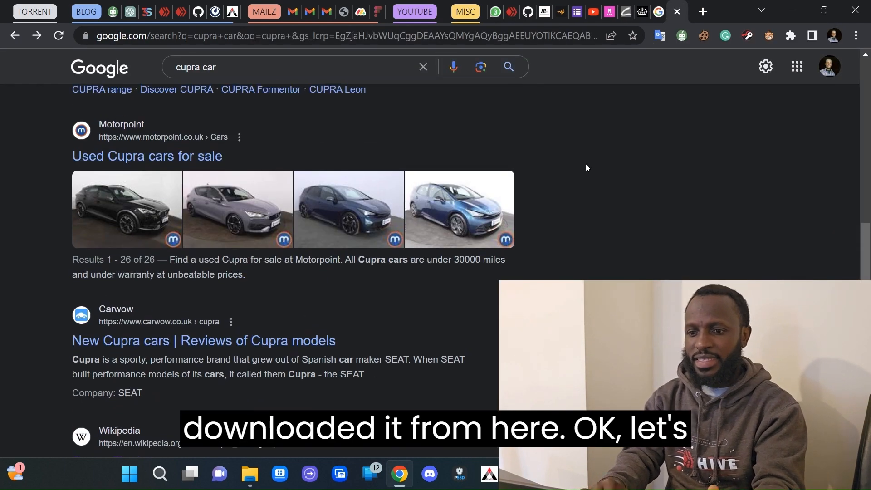
scroll(586, 165, "up", 1)
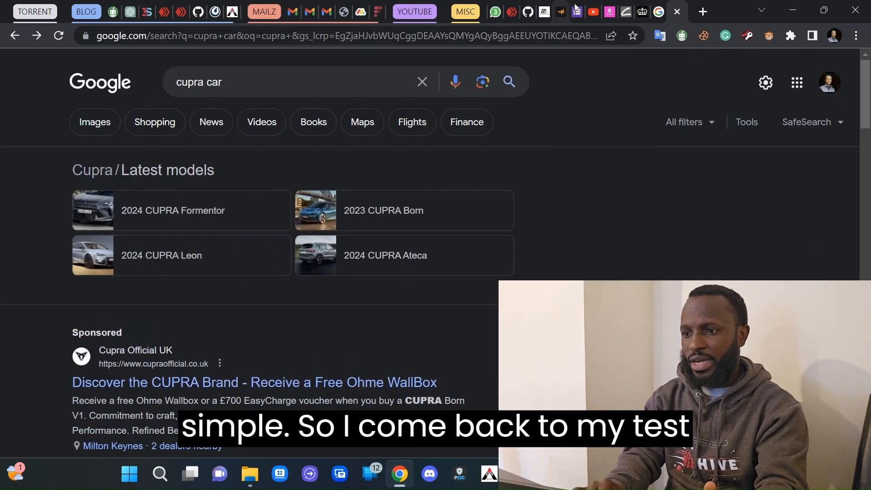
left_click(511, 13)
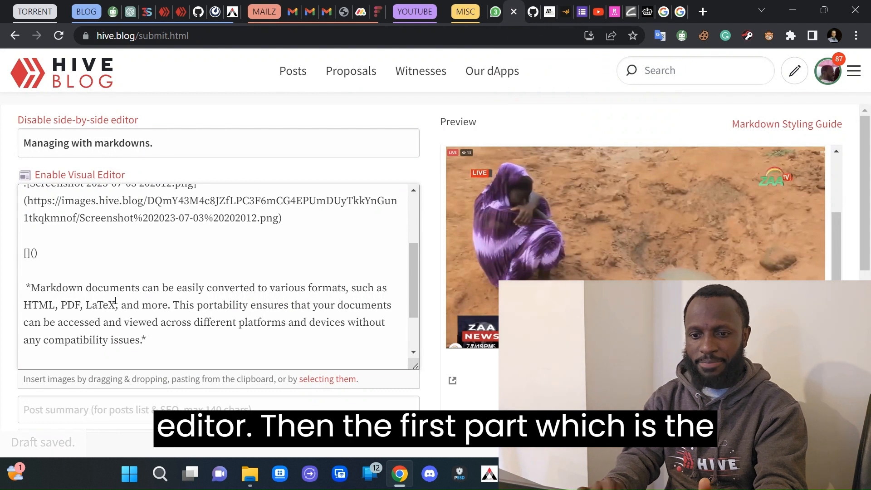
Step: Enter "photo credit" as the link text between the square brackets of the empty link Markdown
left_click(26, 254)
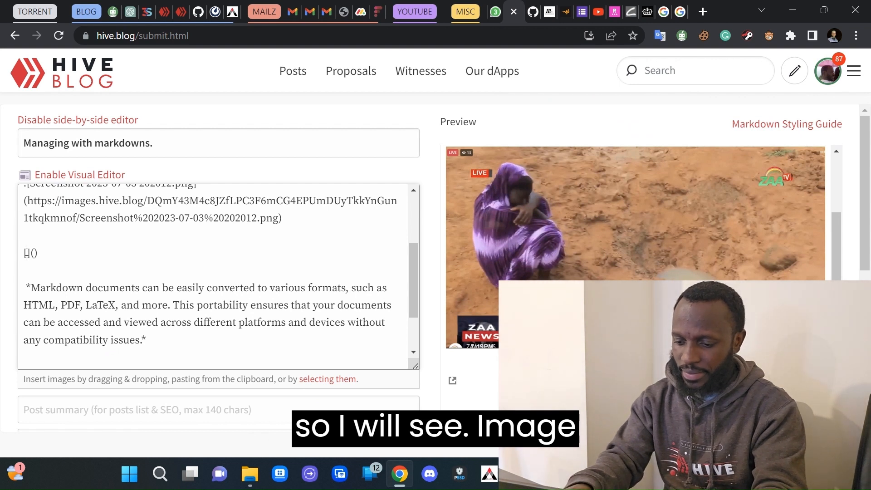
type("imag")
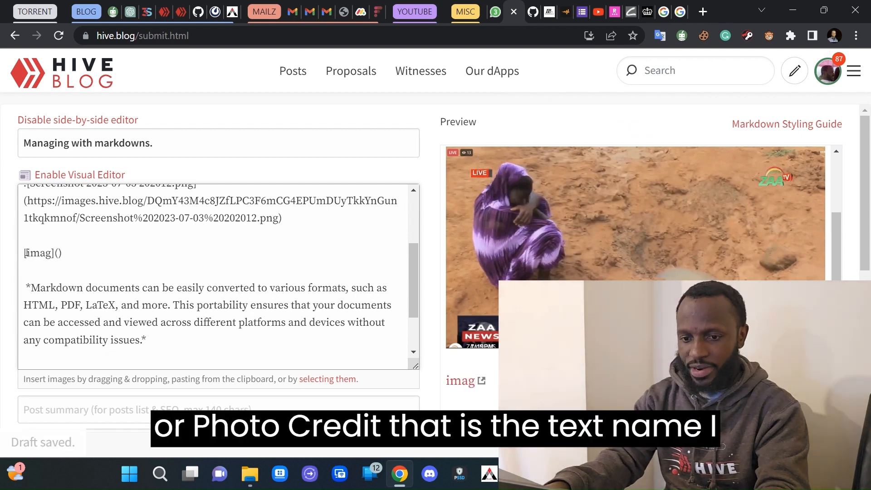
key("BackSpace")
key("BackSpace")
key("BackSpace")
key("BackSpace")
type("p")
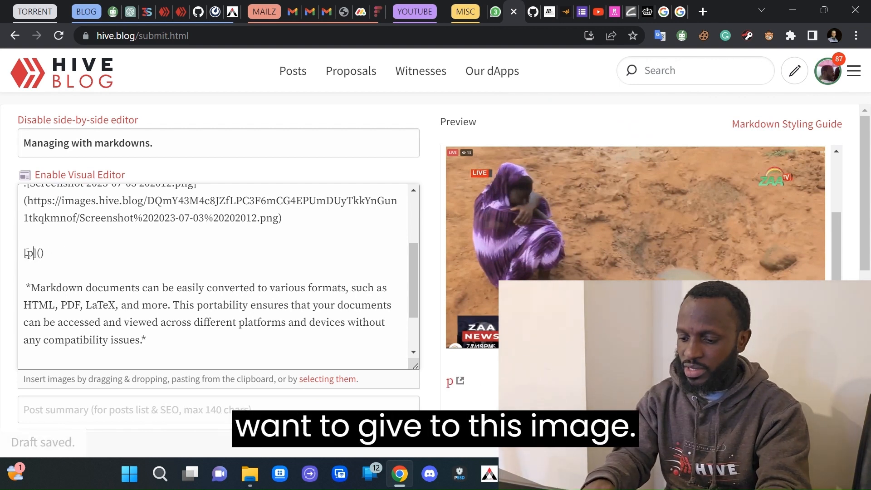
type("hoto")
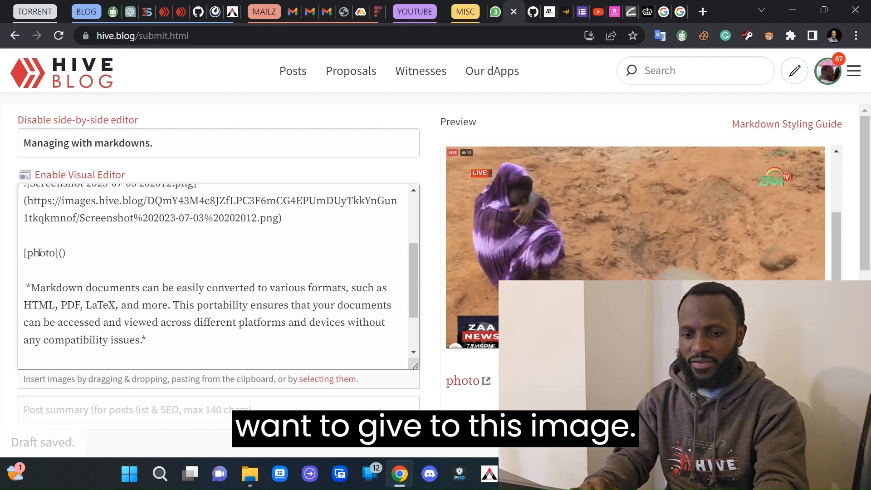
type(" credit")
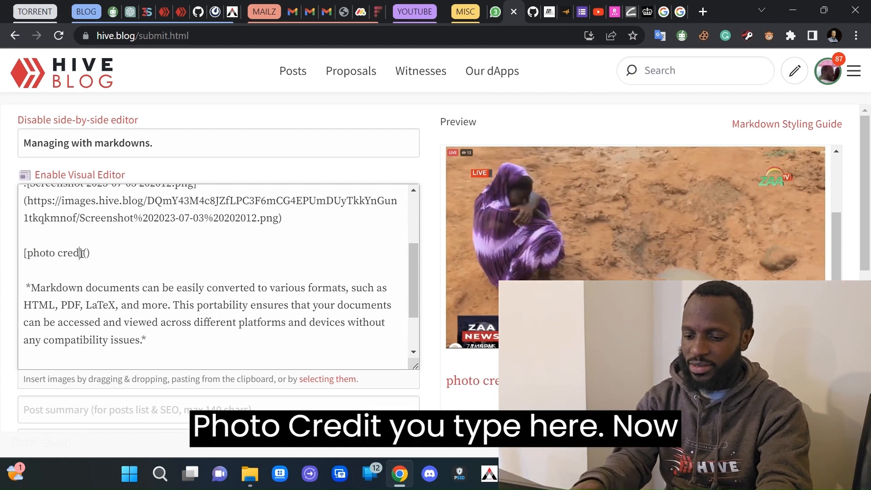
type("t")
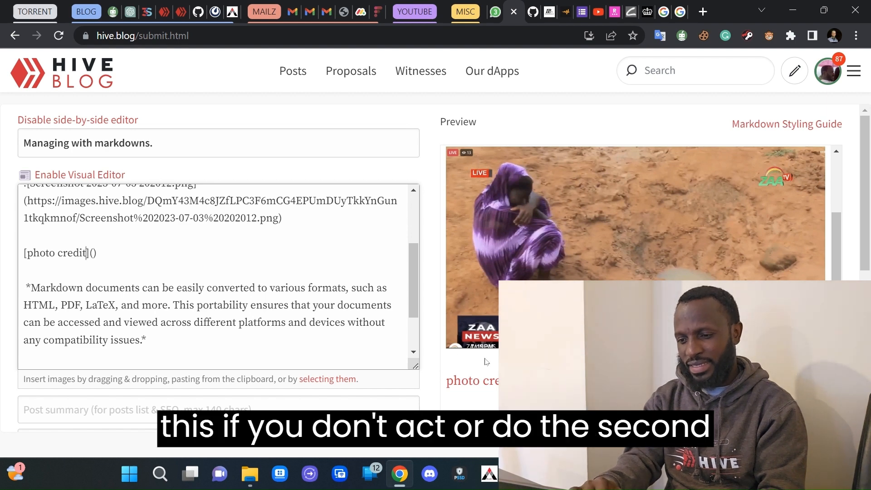
Step: Copy the address of the "cupra car" Google search page and paste it between the parentheses of the photo credit link
left_click(94, 254)
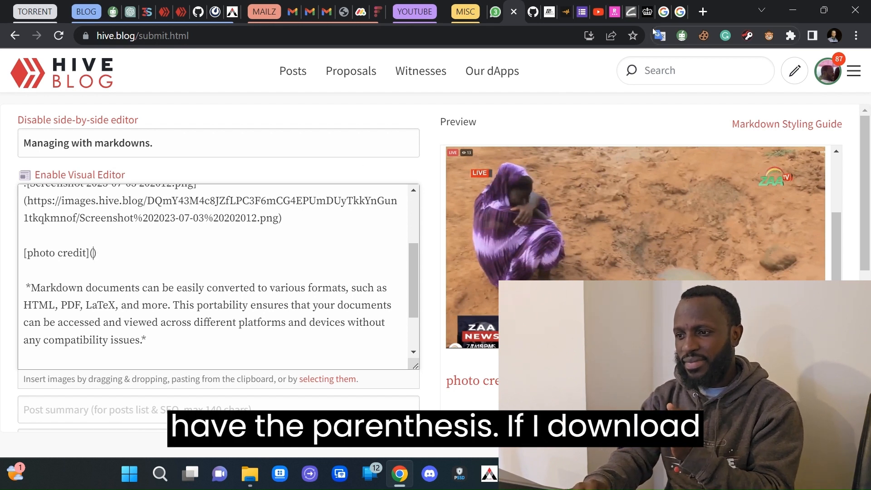
left_click(681, 11)
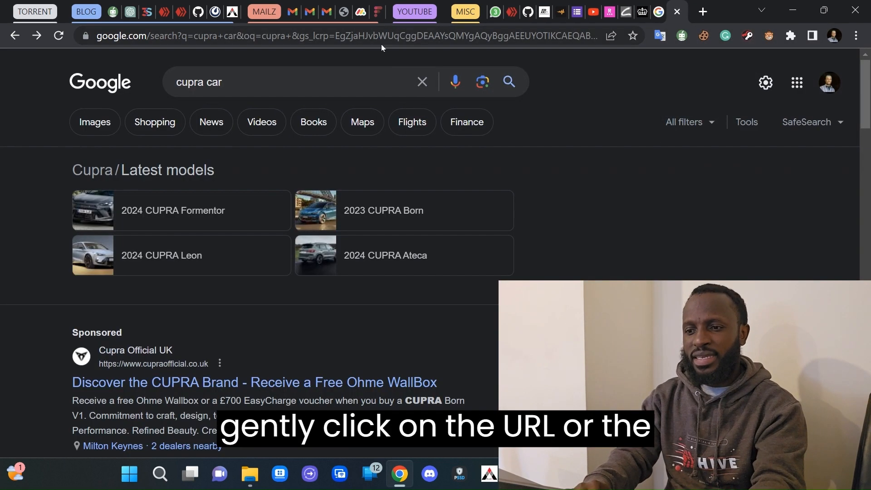
left_click(407, 35)
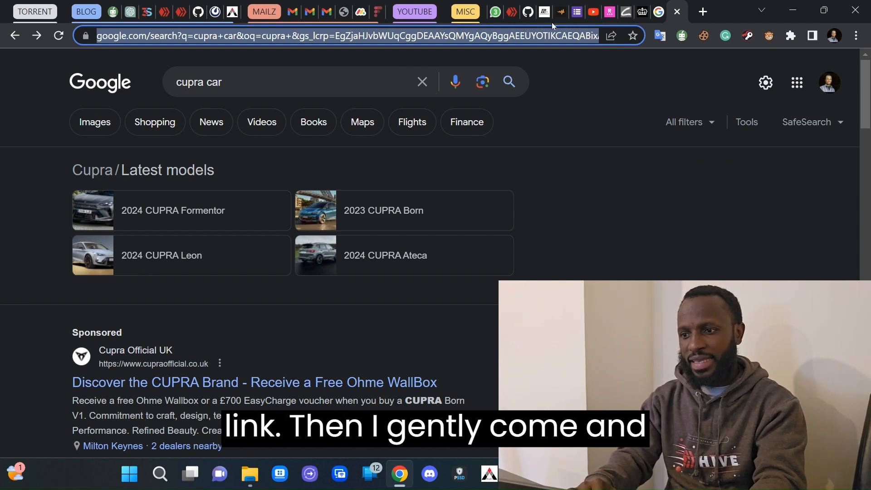
left_click(517, 13)
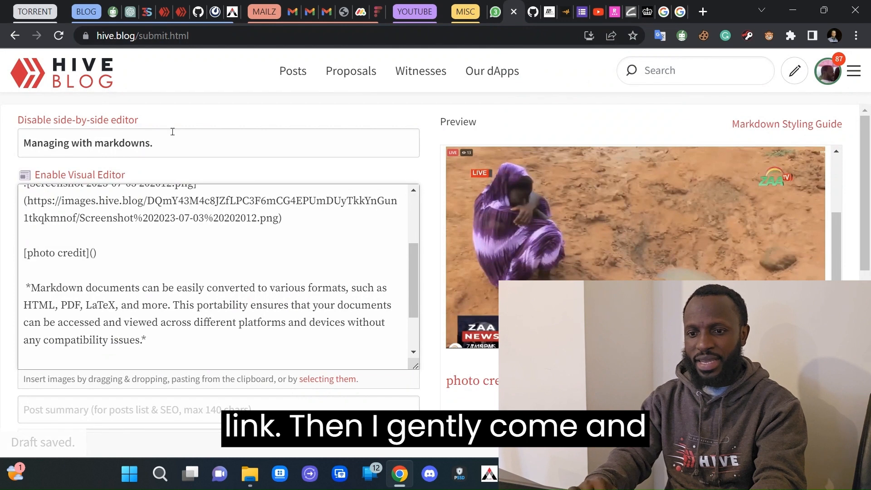
left_click(93, 252)
type("https://www.google.com/search?q=cupra+car&oq=cupra+&gs_lcrp=EgZjaHJvbWUqCggDEAAYsQMYgAQyBggAEEUYOTIKCAEQABixAxiABDIKCAIQABixAxiABDIKCAMQABixAxiABDINCAQQABiDARixAxiABDIKCAUQABixAxiABDINCAYQABiDARixAxiABDINCAcQABiDARixAxiABDIHCAgQABiABDIKCAkQABixAxiABNIBCDY1MzFqMGo0qAIAsAIA&sourceid=chrome&ie=UTF-8")
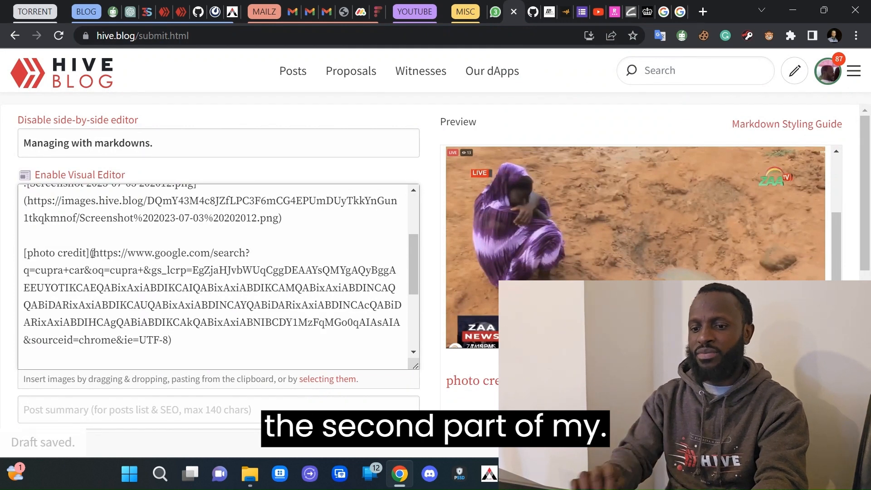